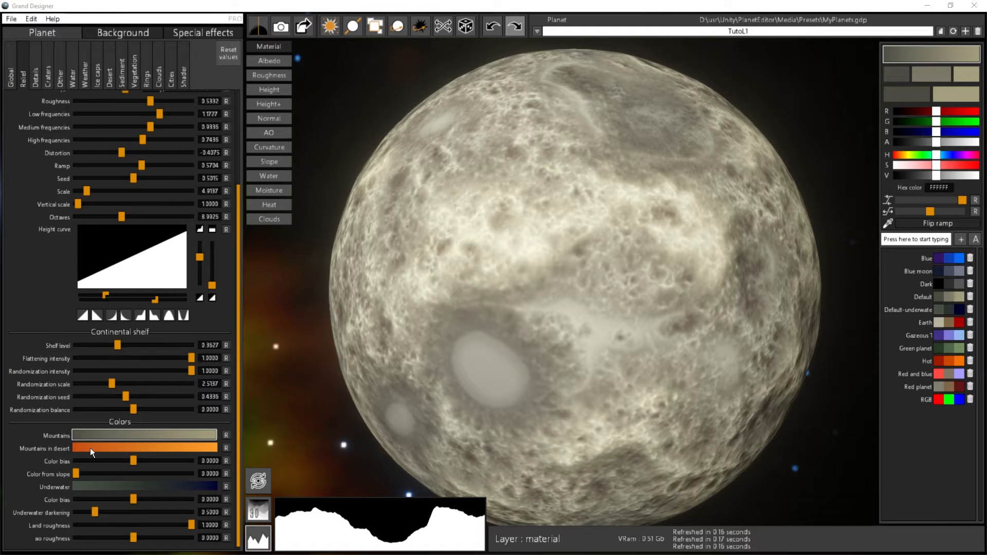
Shift the lower limit marker of the relief height curve slightly further toward the low end of the range
left_click_drag(509, 325, 503, 378)
scroll(582, 339, "down", 3)
left_click_drag(582, 339, 632, 170)
scroll(617, 221, "up", 3)
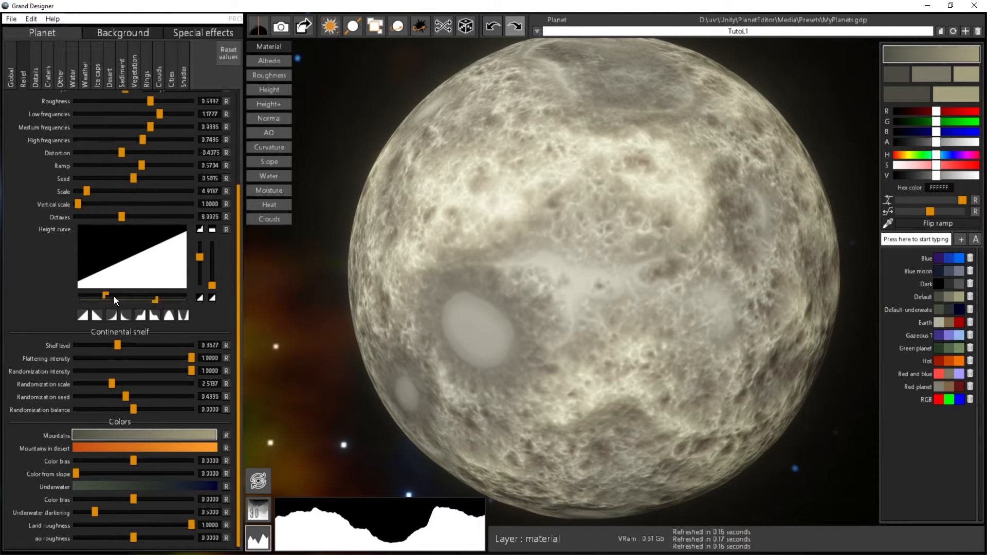
left_click_drag(105, 294, 95, 293)
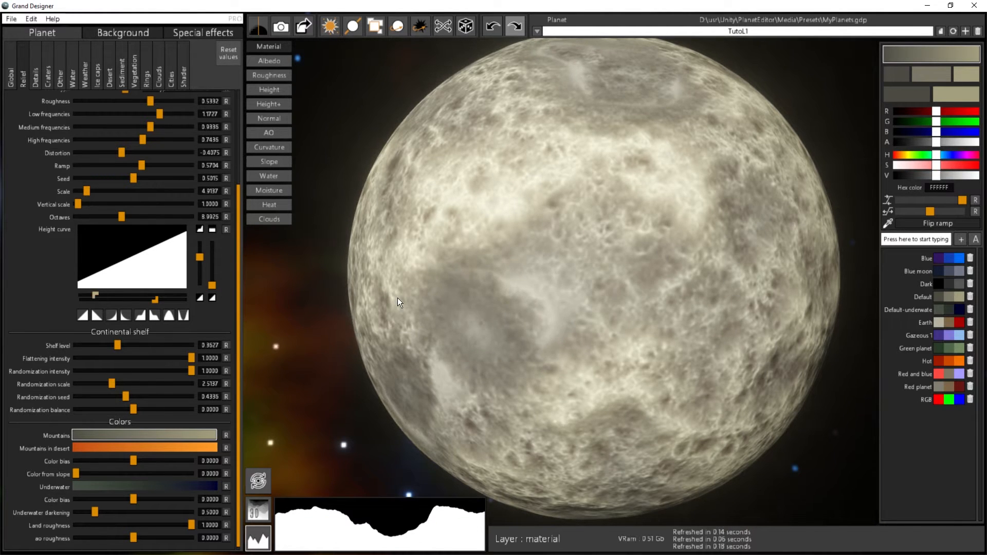
left_click_drag(615, 301, 612, 285)
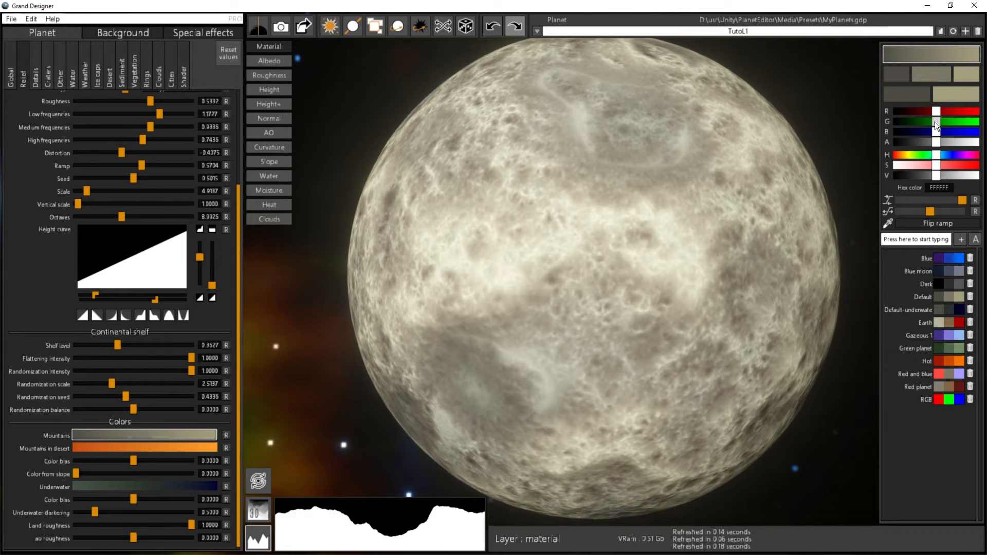
Warm up the whole Mountains color ramp by slightly reducing its green and clearly raising its saturation
mouse_move(935, 121)
left_mouse_down()
mouse_move(909, 117)
mouse_move(922, 123)
left_mouse_up()
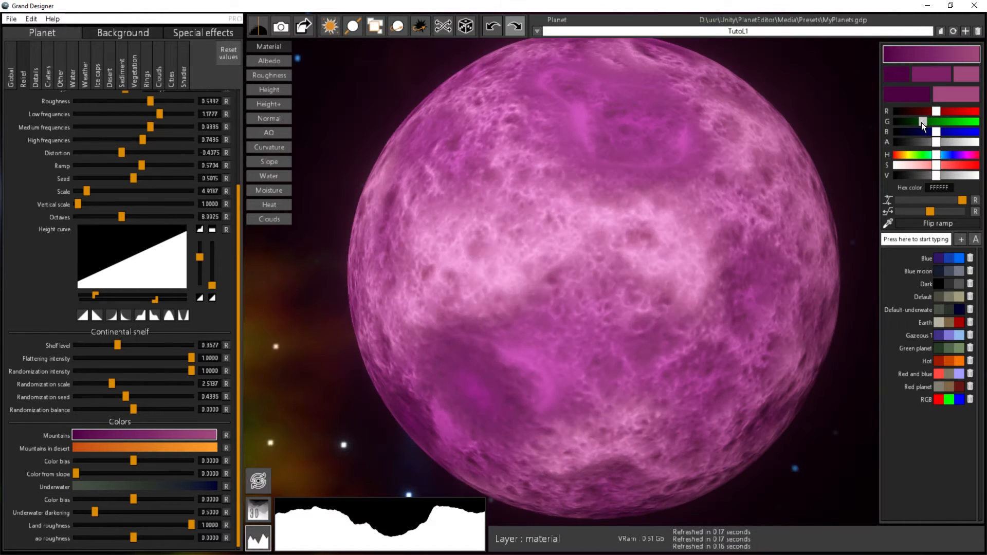
left_click_drag(922, 123, 935, 124)
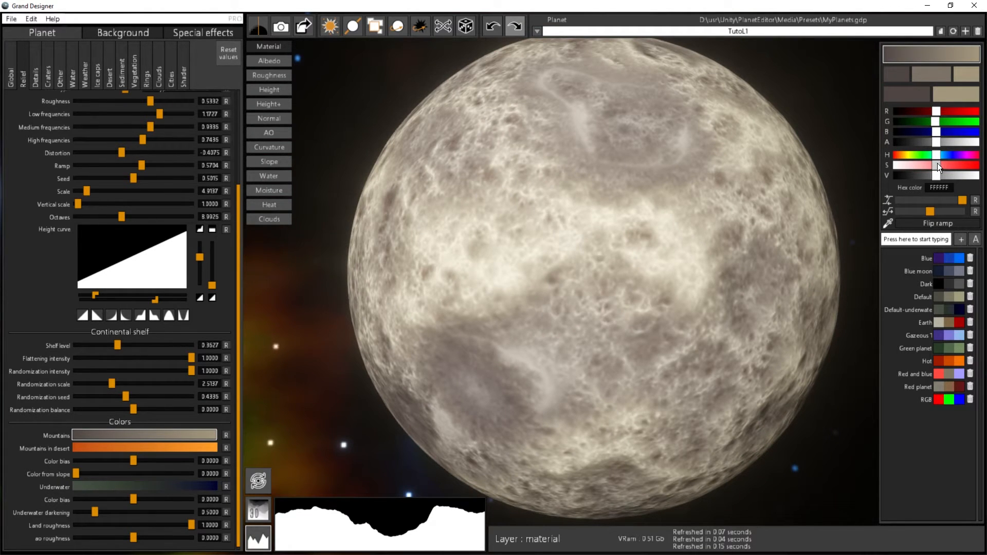
left_click_drag(942, 164, 952, 165)
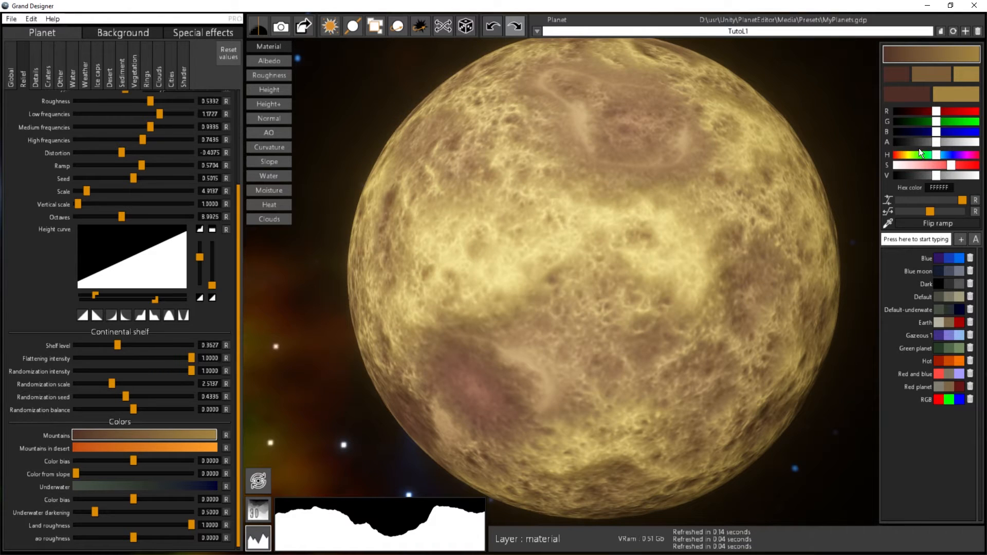
mouse_move(934, 177)
left_mouse_down()
mouse_move(924, 174)
mouse_move(935, 175)
left_mouse_up()
left_click_drag(620, 271, 530, 206)
left_click_drag(563, 234, 587, 198)
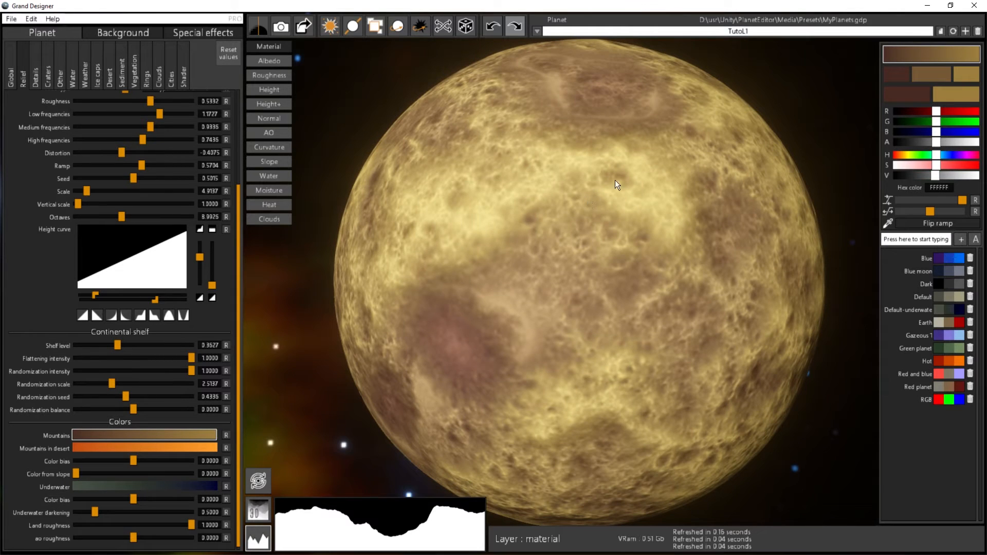
Brighten the third, lightest color of the Mountains ramp to the golden hex value D7AD55
left_click(899, 73)
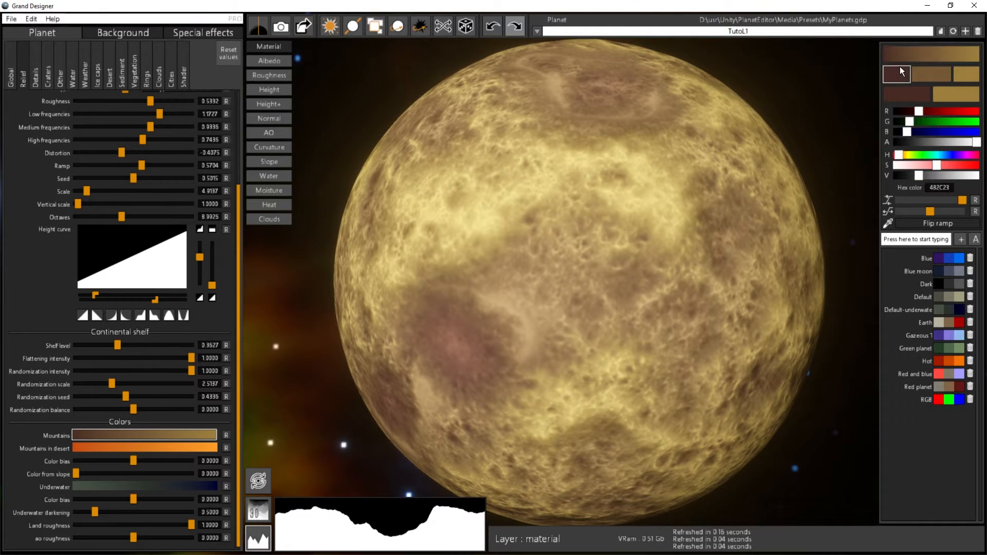
left_click_drag(658, 321, 727, 277)
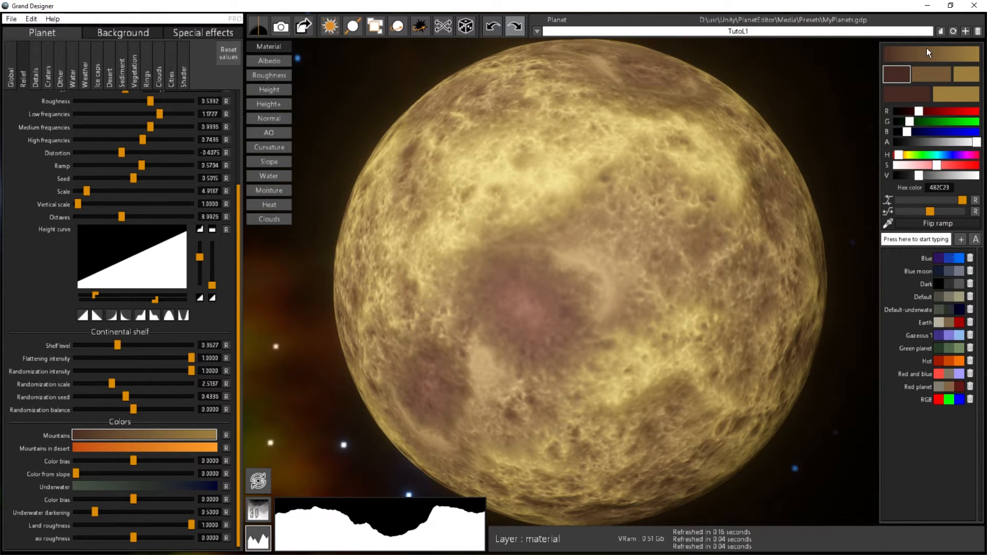
left_click(928, 74)
left_click(966, 73)
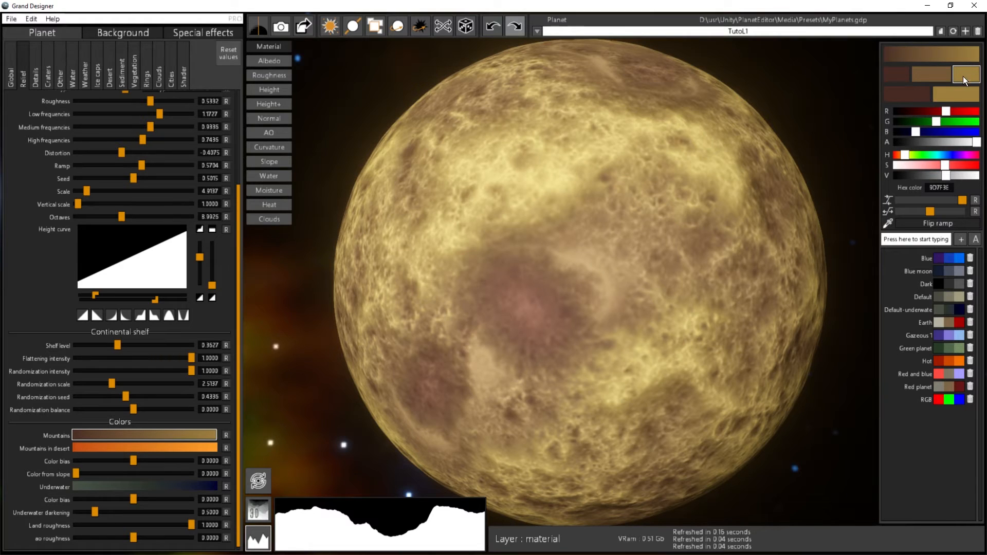
left_click_drag(945, 177, 966, 178)
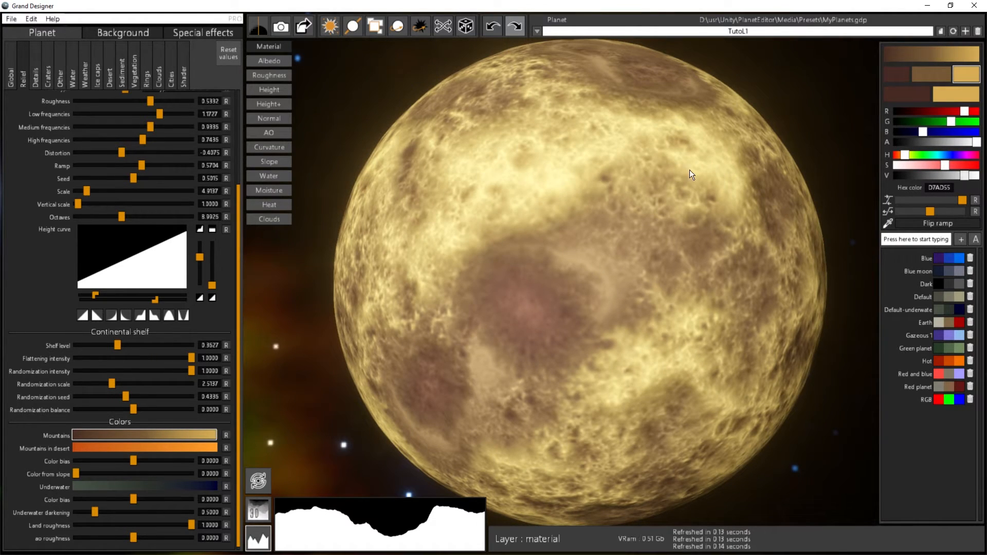
left_click_drag(457, 179, 490, 186)
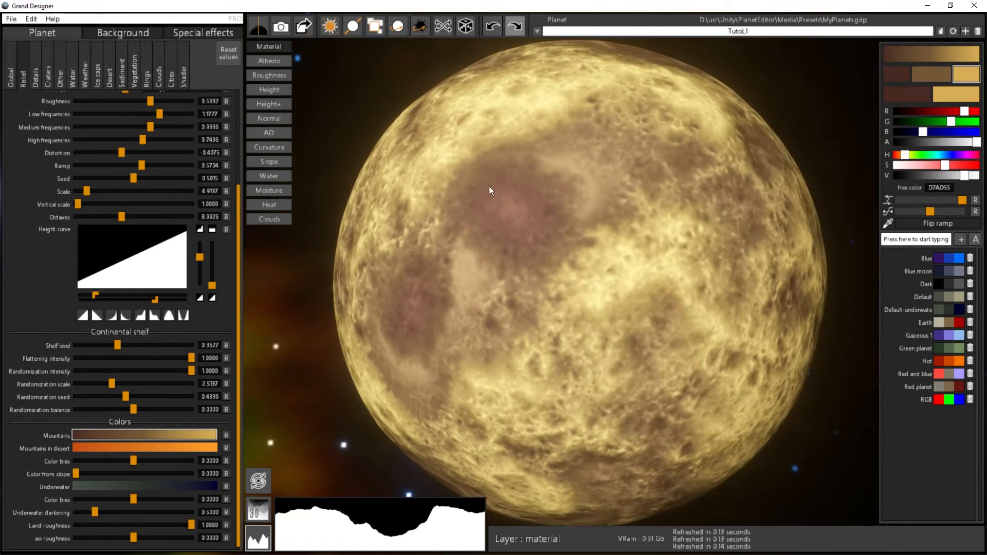
left_click_drag(585, 182, 397, 210)
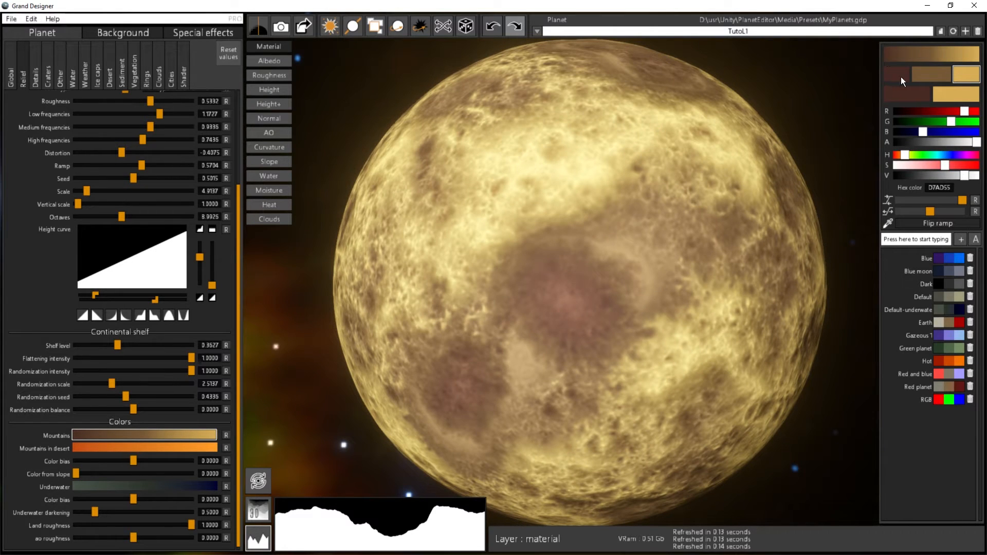
Reduce the blending between the Mountains ramp colors to its minimum, and soften it back to about a quarter
left_click(933, 77)
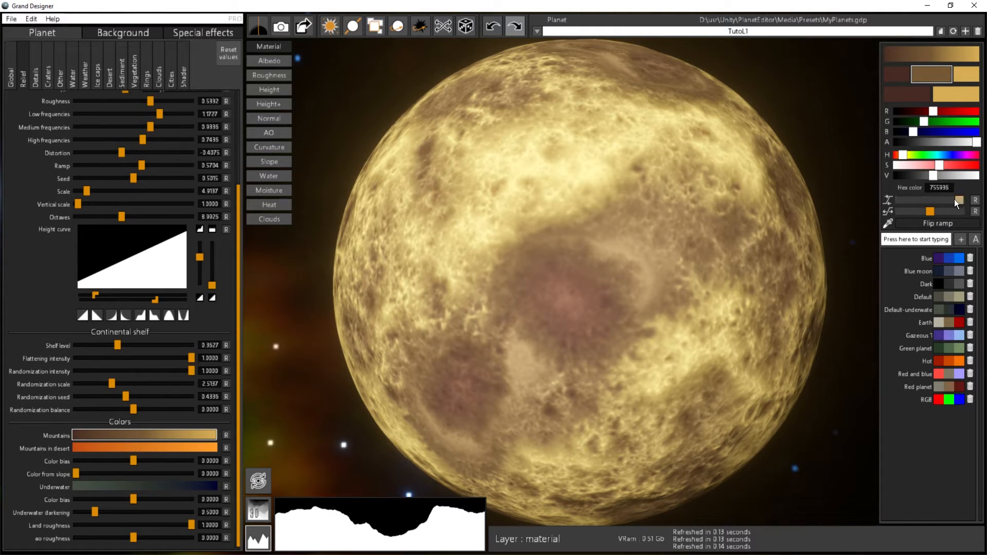
left_click_drag(955, 199, 930, 200)
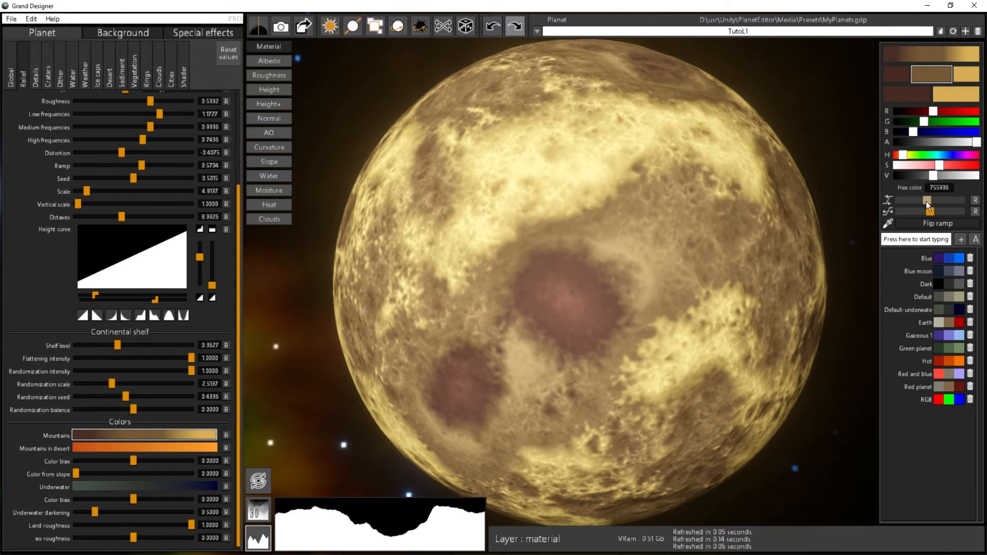
left_click_drag(927, 201, 896, 201)
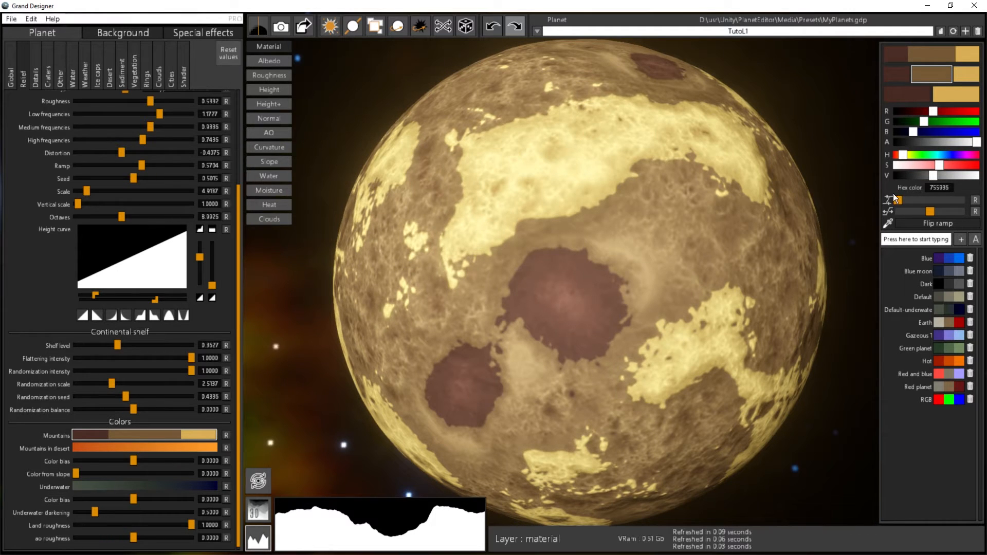
left_click_drag(612, 260, 618, 270)
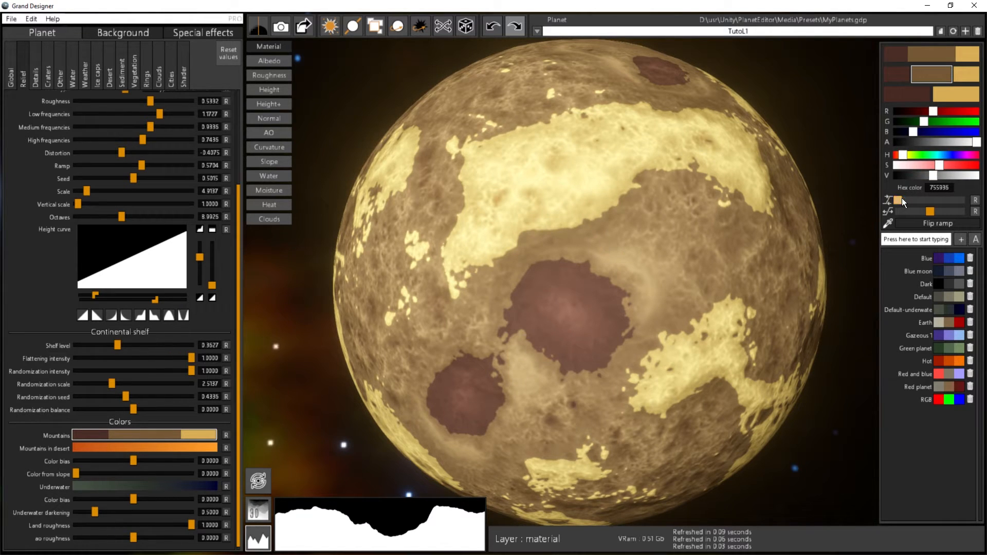
left_click_drag(902, 198, 916, 200)
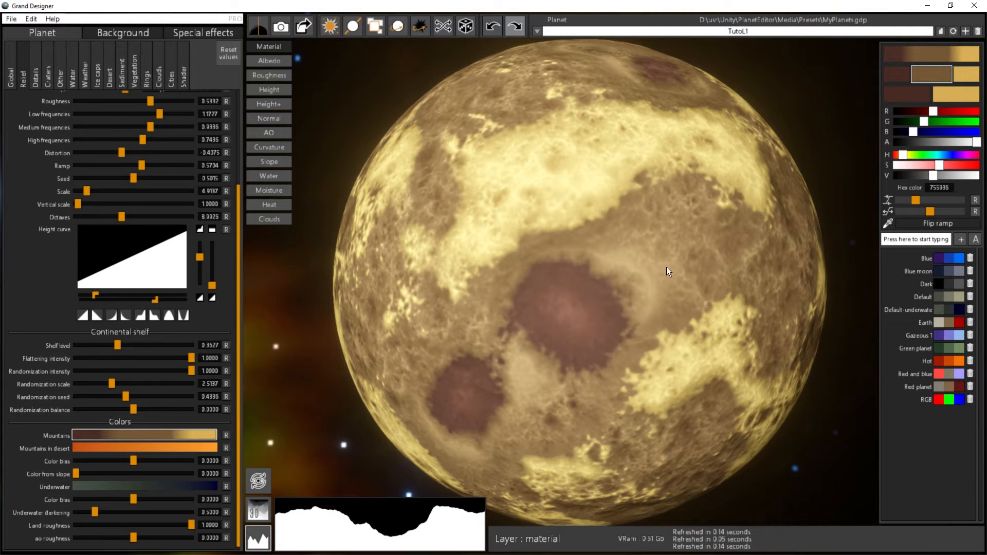
Fine-tune the Mountains ramp's low blending while checking the color borders around the dark craters
left_click_drag(612, 304, 623, 330)
scroll(628, 233, "up", 4)
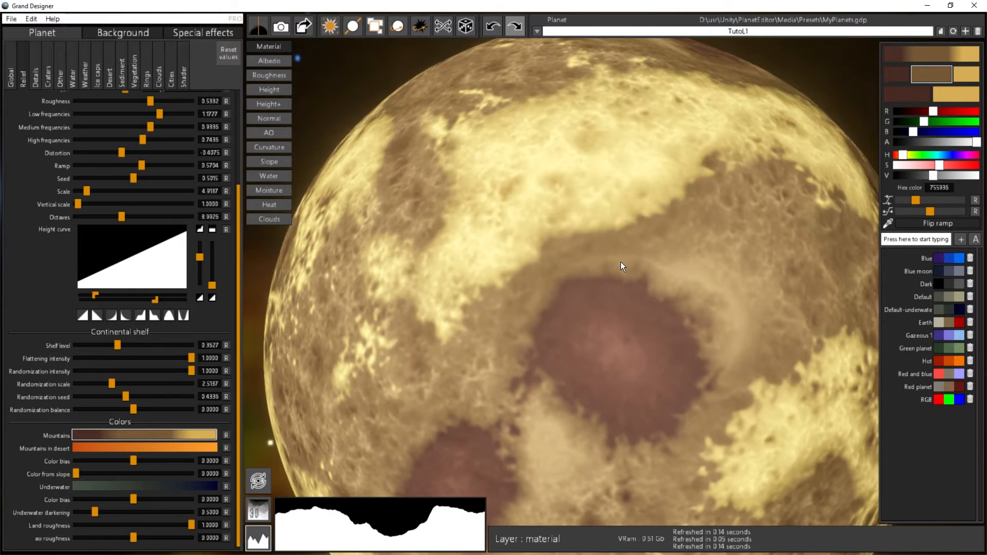
scroll(621, 260, "down", 3)
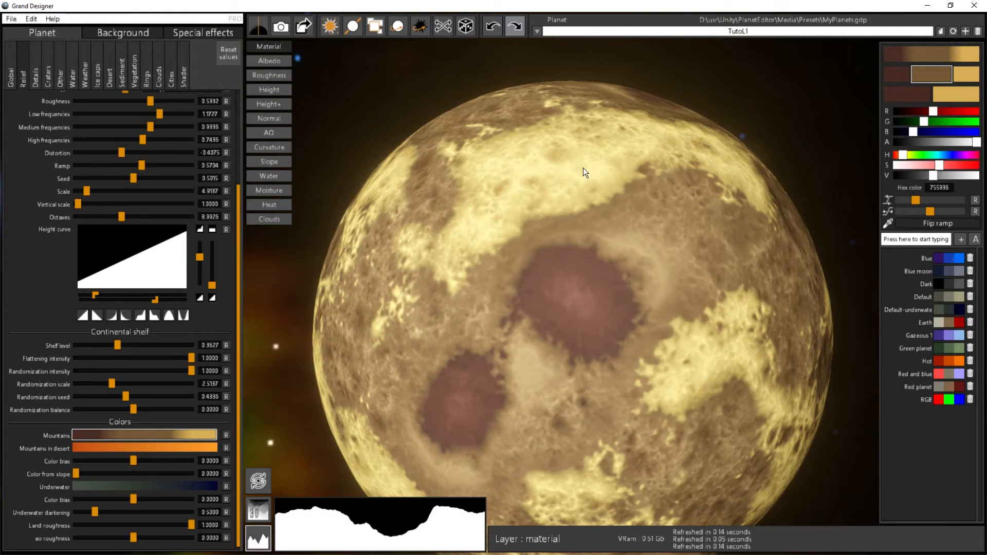
left_click_drag(916, 200, 905, 199)
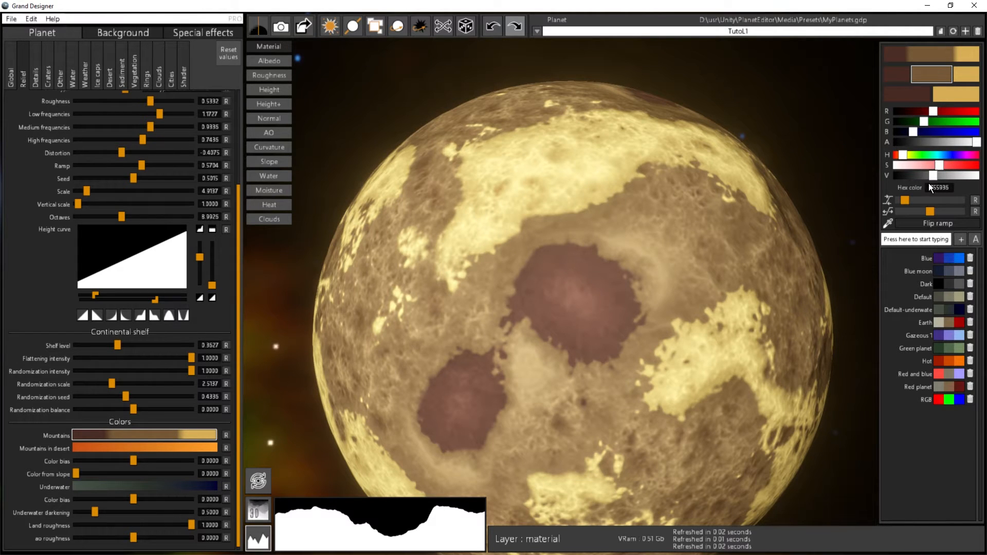
mouse_move(906, 198)
left_mouse_down()
mouse_move(963, 200)
mouse_move(914, 199)
left_mouse_up()
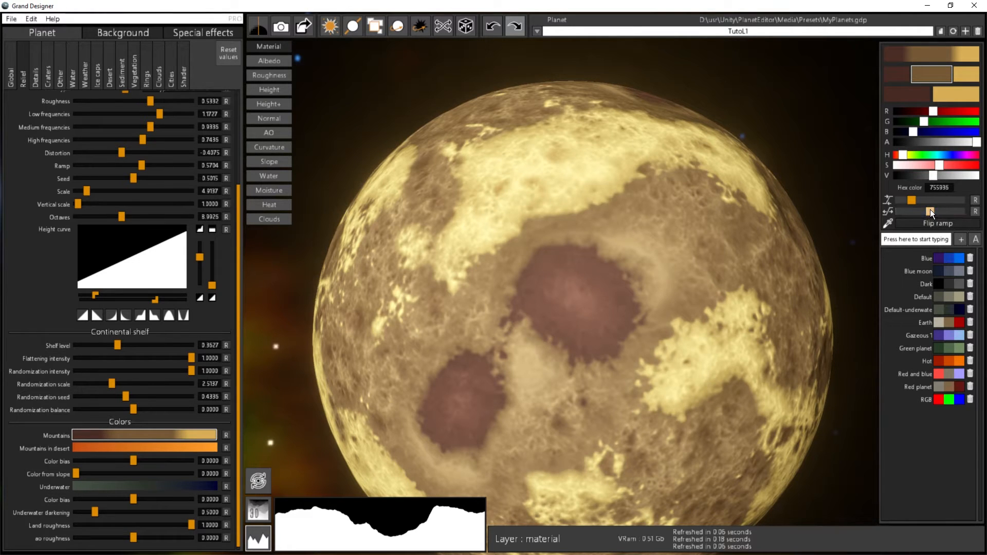
Try a wider and a narrower middle color band in the Mountains ramp, checking each on the planet
left_click_drag(930, 209, 913, 207)
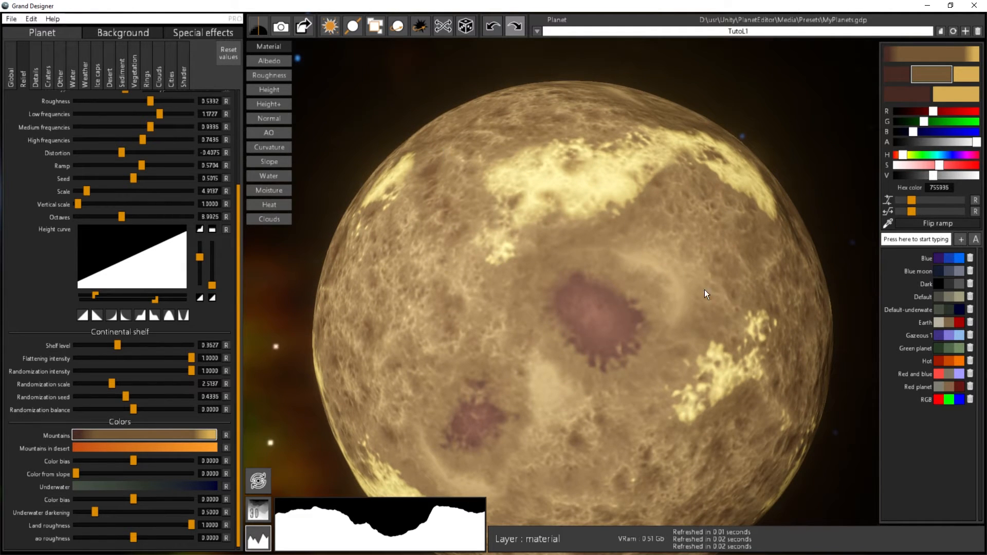
left_click_drag(498, 409, 576, 314)
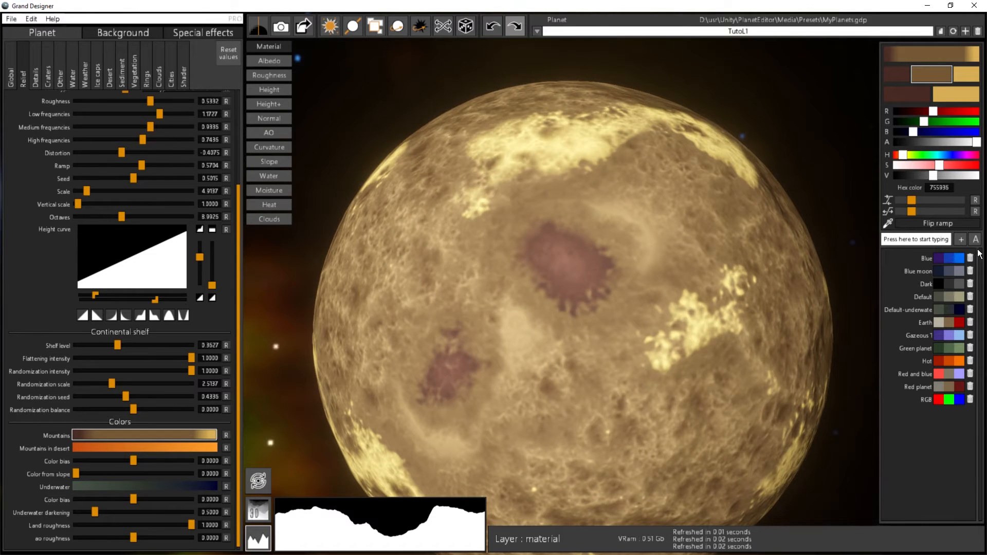
left_click_drag(913, 211, 943, 211)
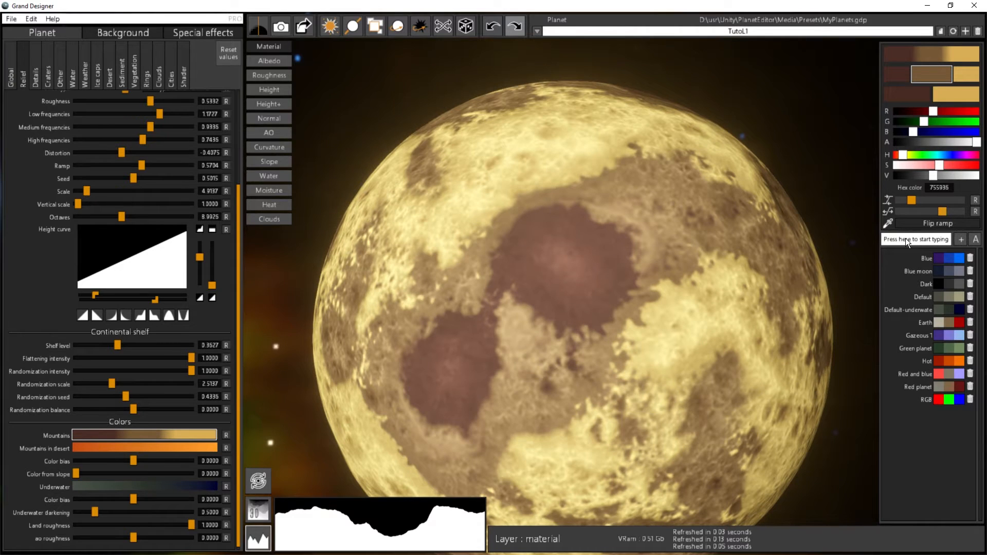
left_click_drag(670, 296, 499, 299)
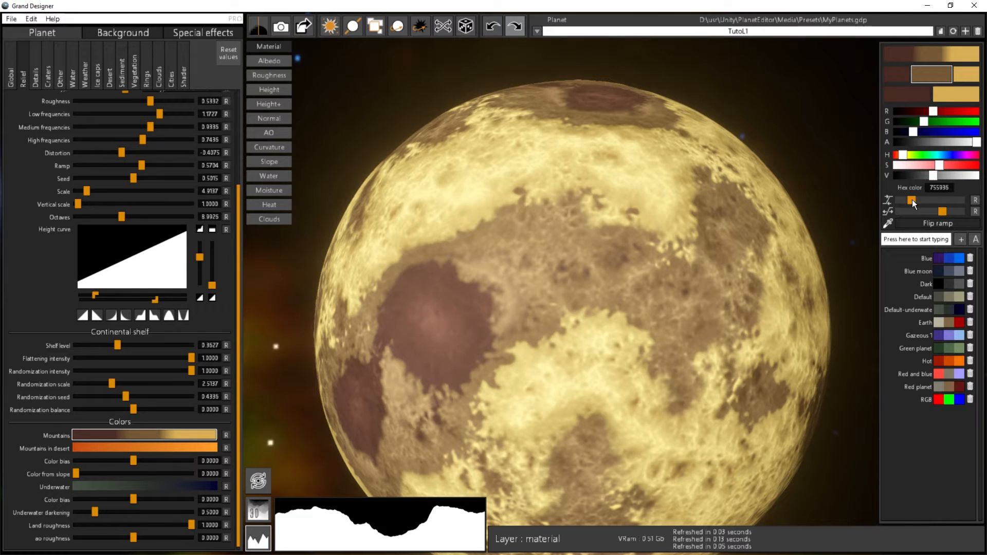
Restore full blending of the Mountains ramp and return the middle band's width to center after trying both extremes
left_click_drag(913, 201, 961, 200)
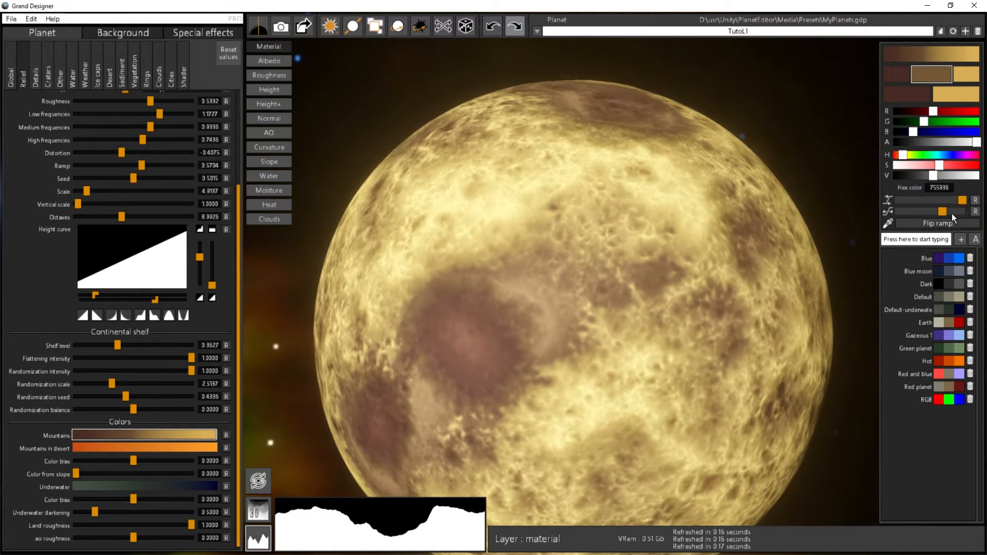
left_click_drag(949, 211, 983, 215)
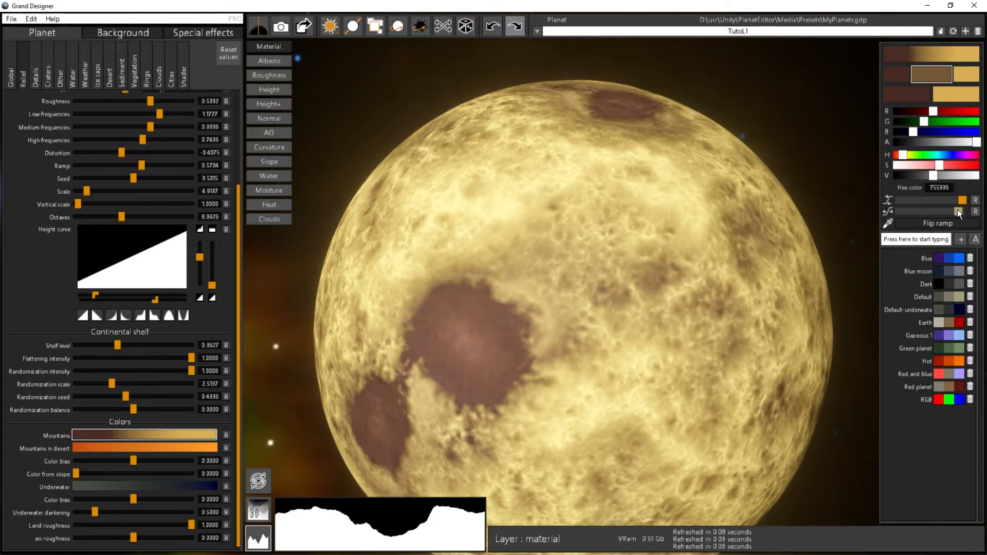
left_click_drag(957, 211, 961, 210)
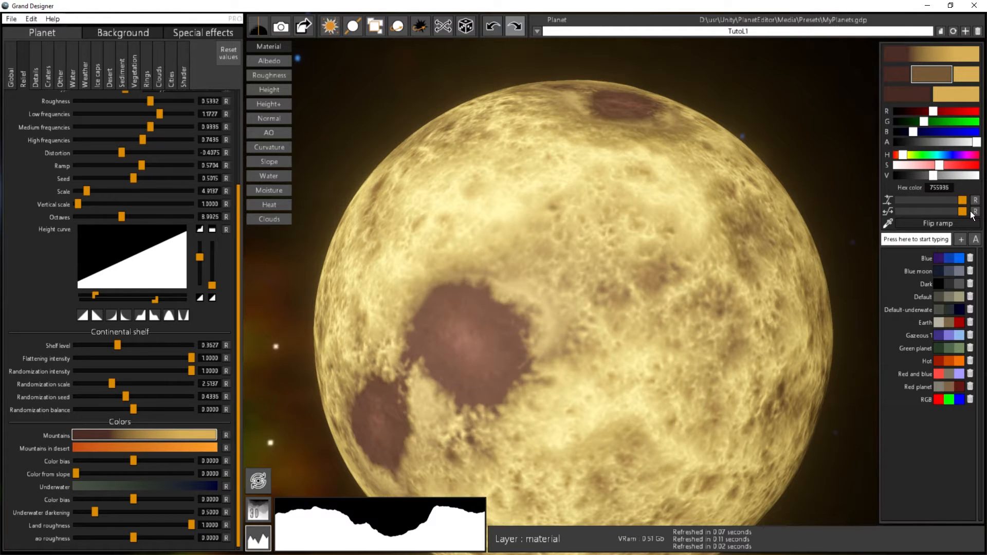
left_click_drag(948, 208, 834, 214)
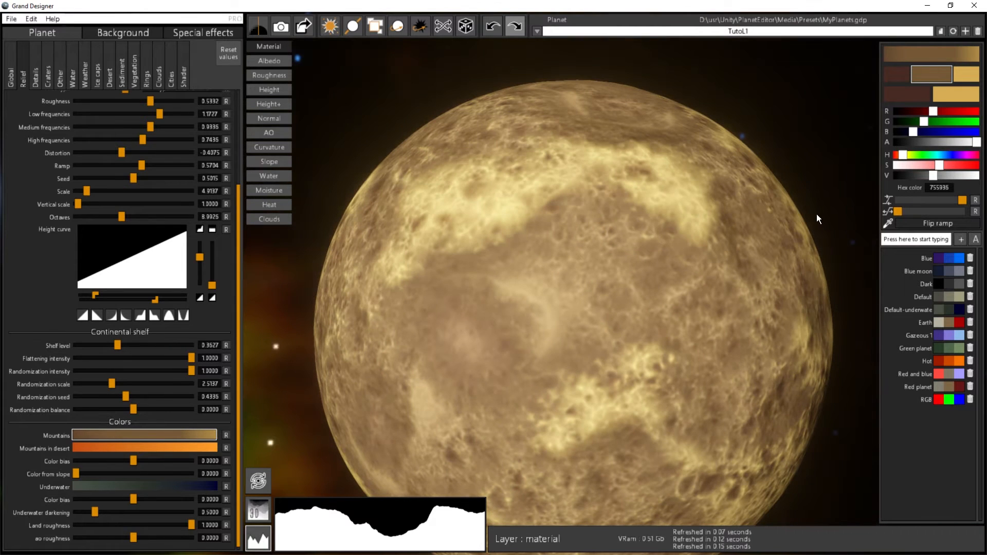
left_click_drag(500, 302, 560, 255)
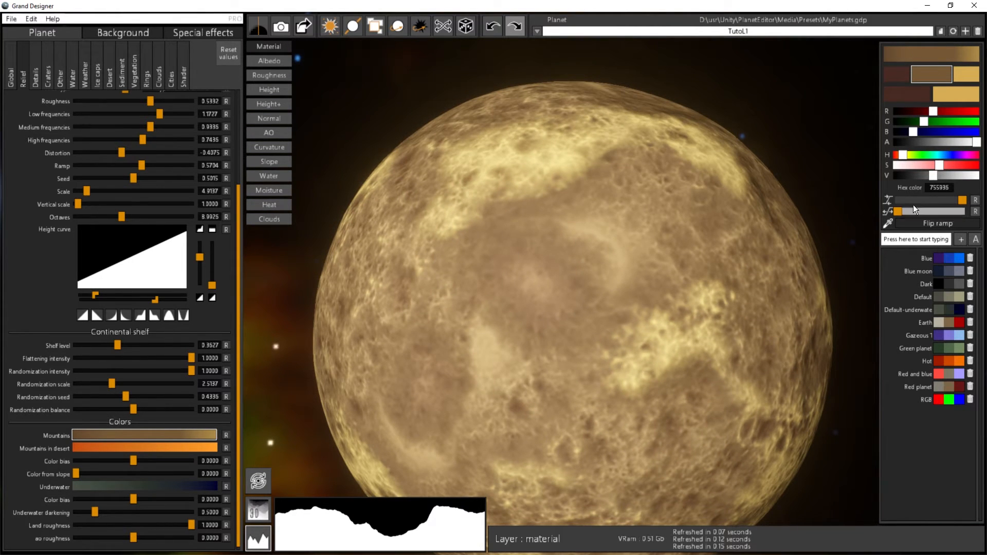
left_click_drag(901, 210, 934, 212)
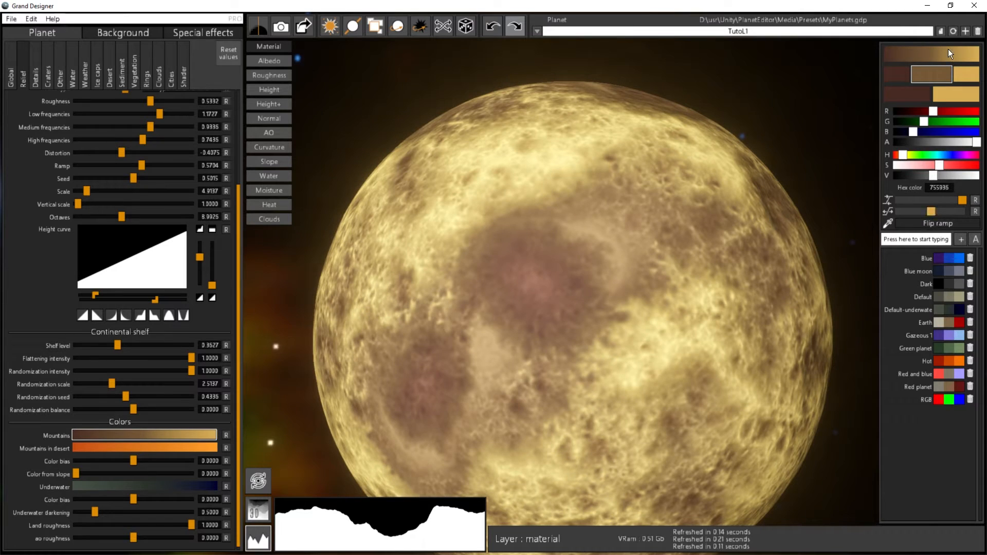
Review the individual colors of the Mountains ramp, ending with the dark brown one selected
left_click(897, 72)
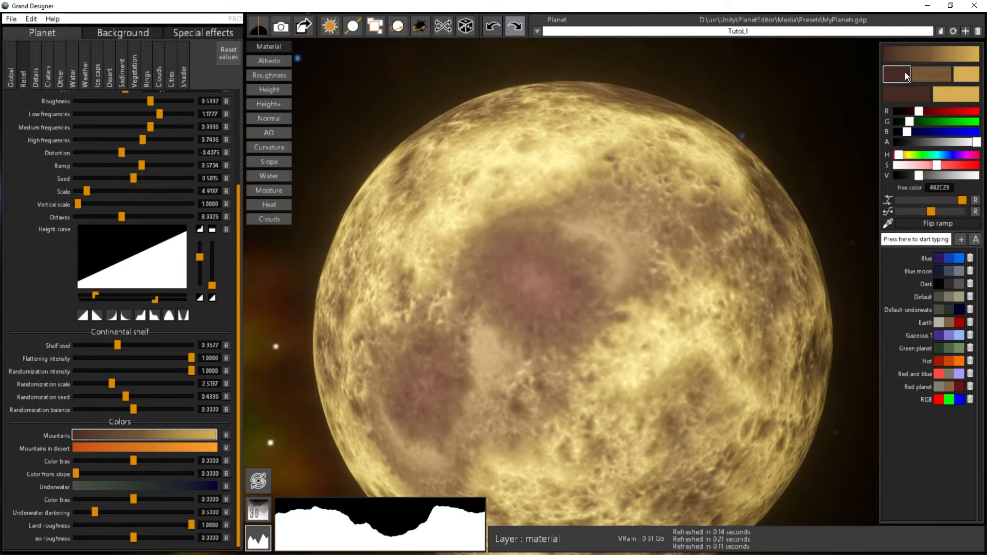
left_click(929, 75)
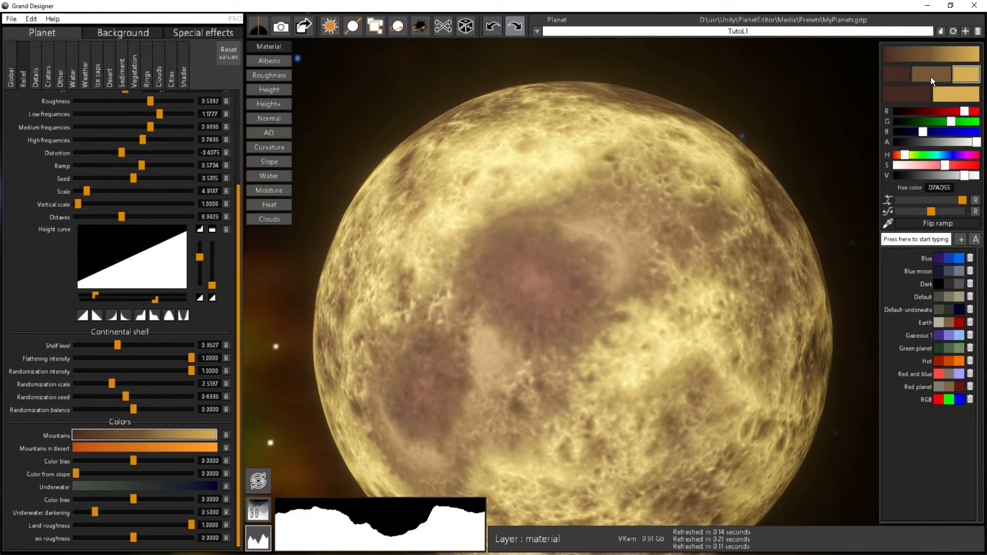
left_click(899, 74)
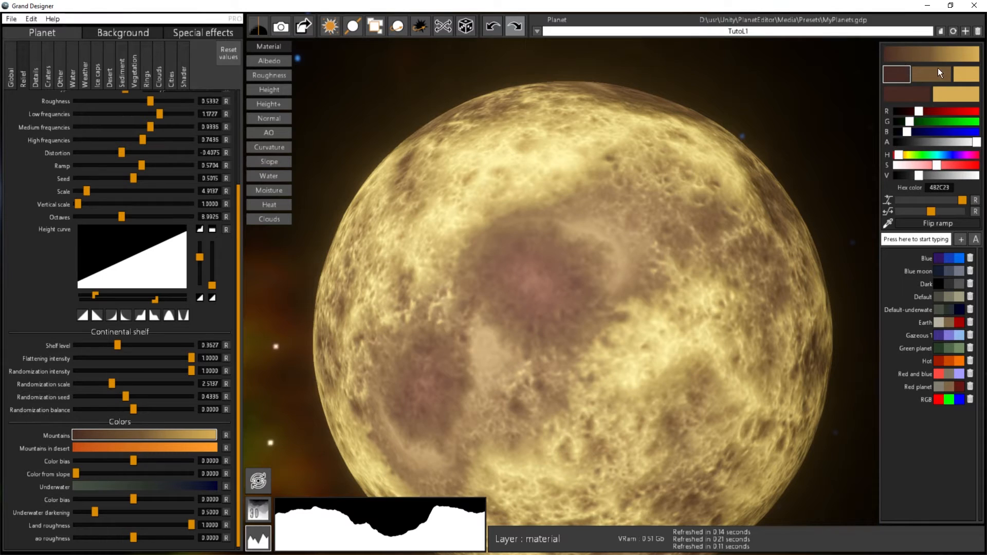
Try a bright red (hex BB2C23) as the dark color in the Mountains ramp's two-color row and inspect it on the planet
left_click(957, 90)
left_click(906, 92)
left_click(968, 90)
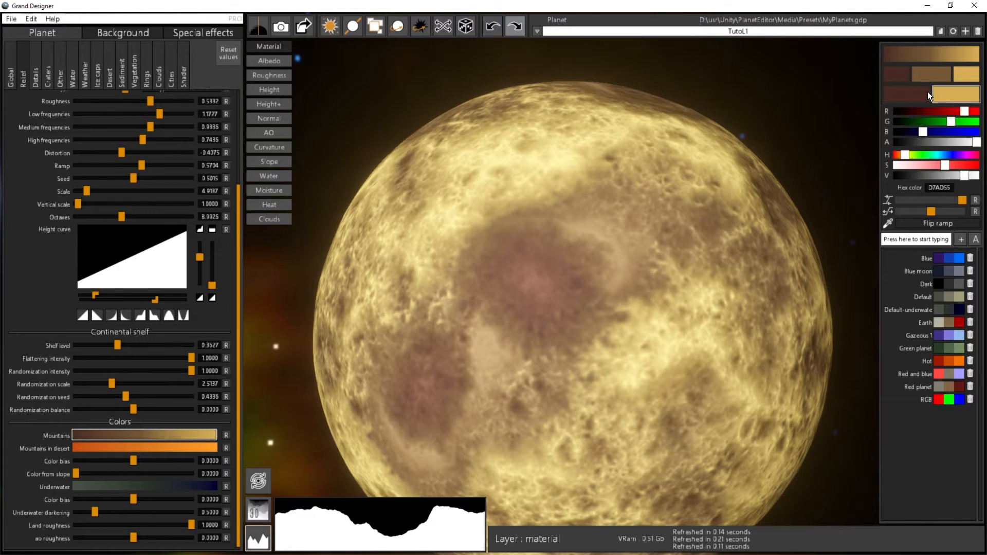
left_click(916, 95)
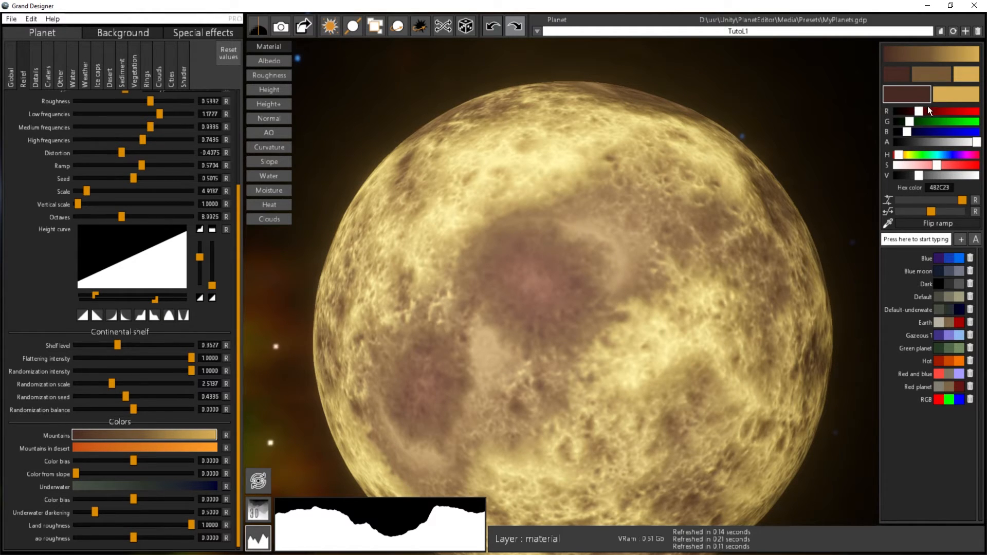
left_click_drag(918, 112, 954, 114)
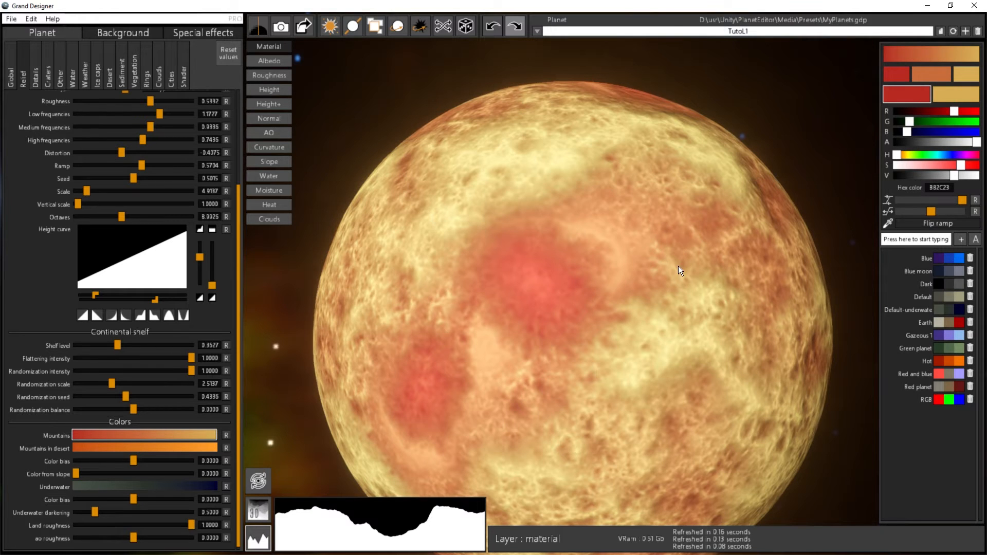
left_click_drag(678, 267, 590, 314)
left_click_drag(647, 232, 623, 198)
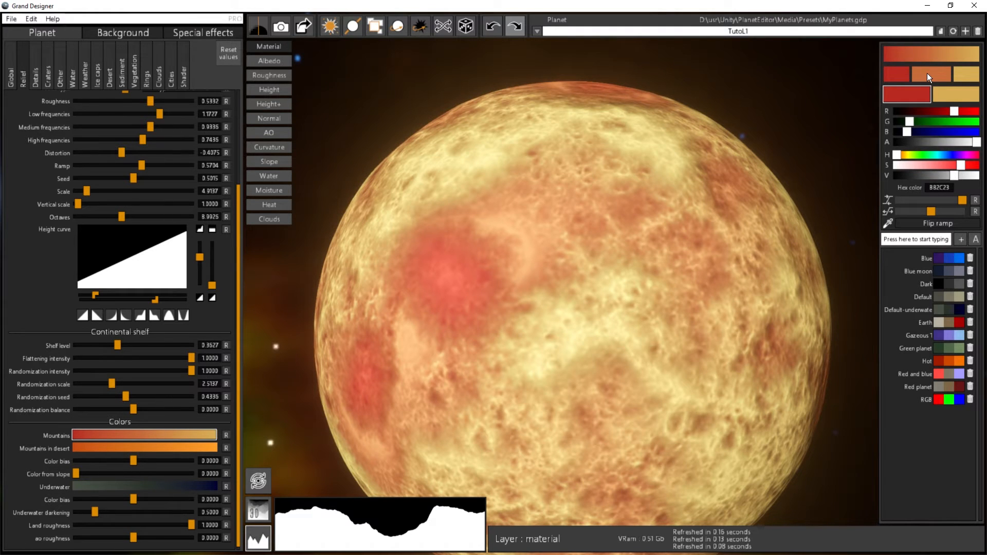
left_click_drag(683, 254, 655, 230)
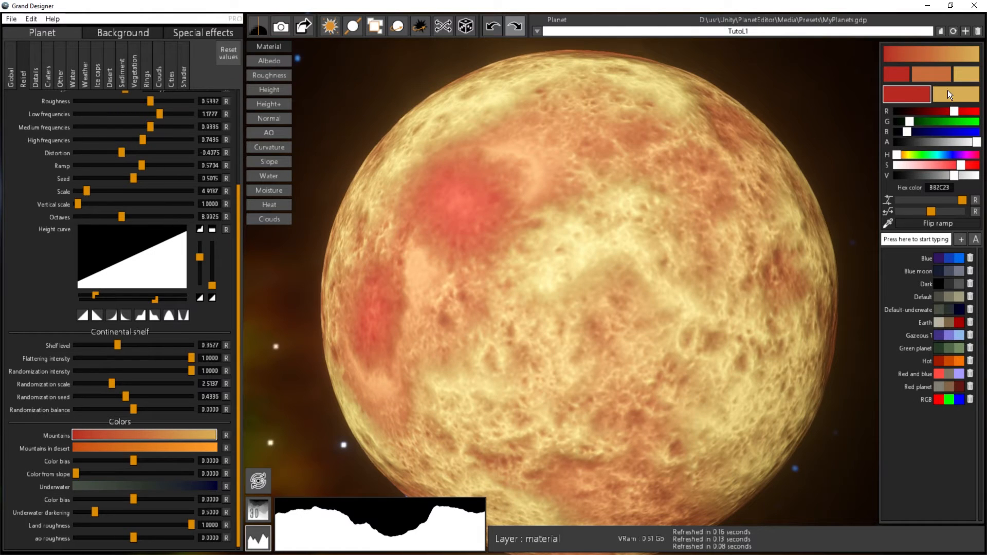
Try hex 00FFFF as the first color of the Mountains ramp, then flip the ramp and flip it back
left_click(904, 70)
type("00FFFF")
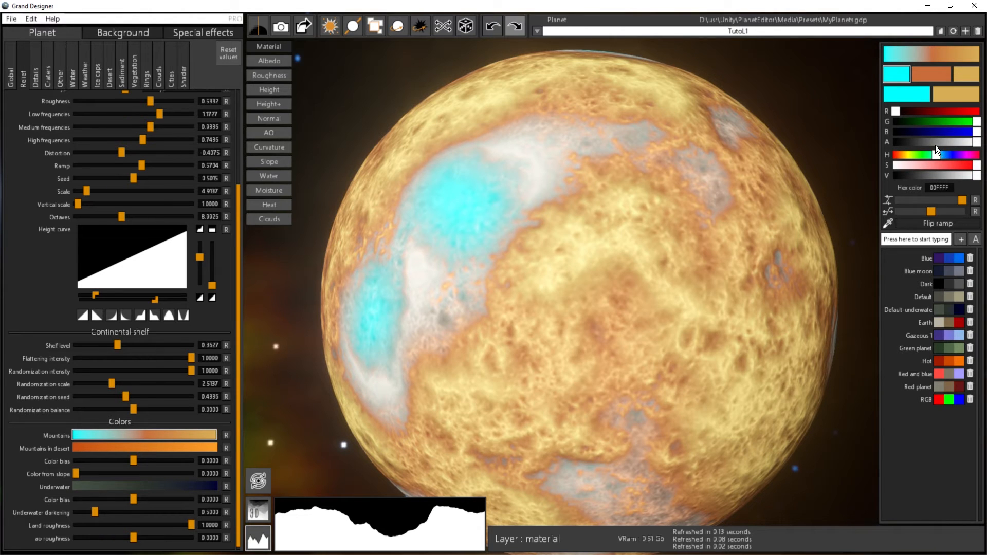
left_click_drag(672, 256, 735, 227)
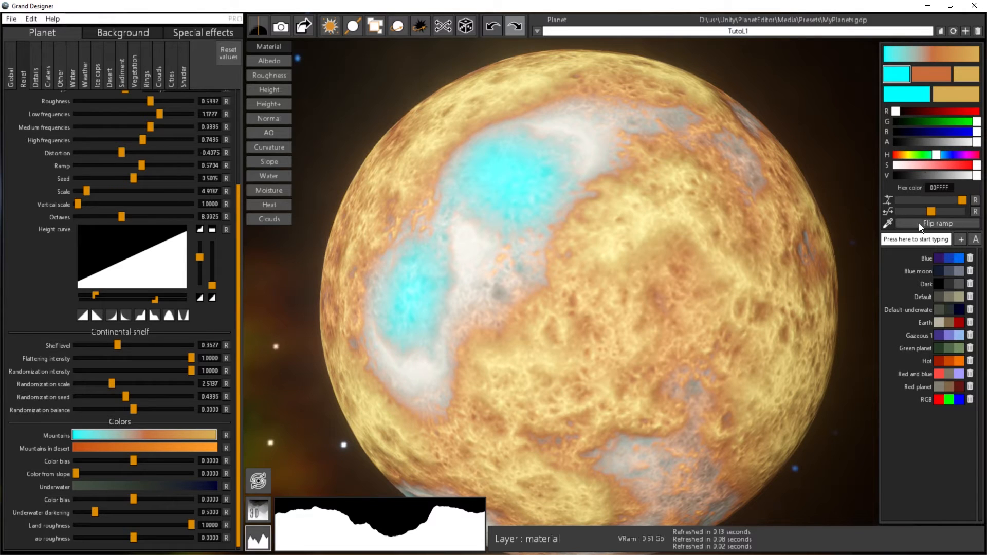
left_click(937, 223)
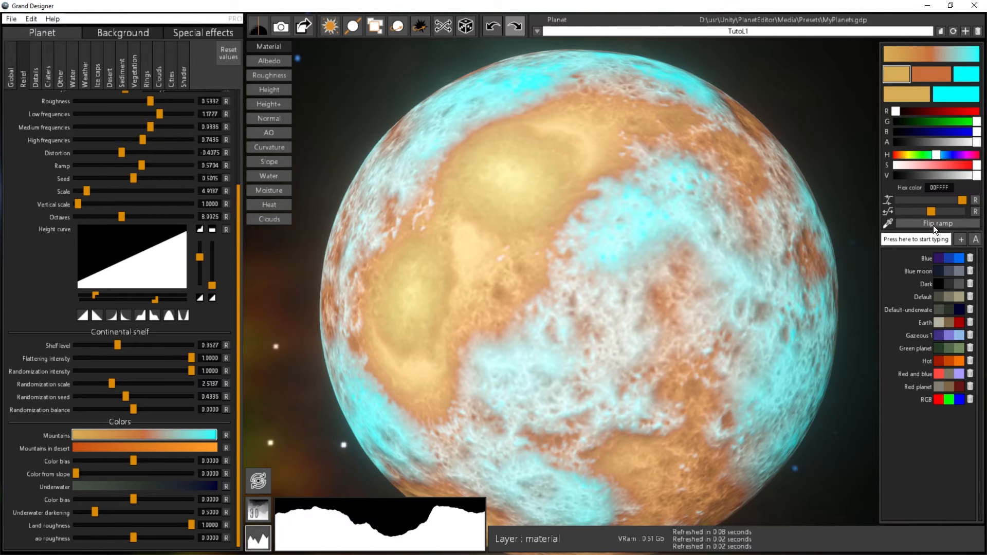
left_click(934, 225)
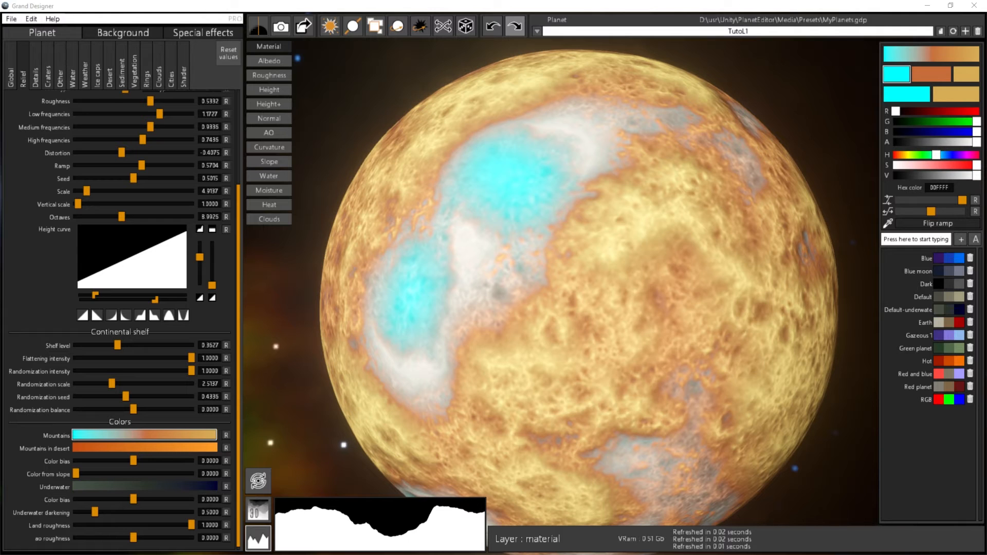
Bring up the browser with the green planet reference picture and arrange it beside a reduced Grand Designer window
scroll(120, 308, "up", 3)
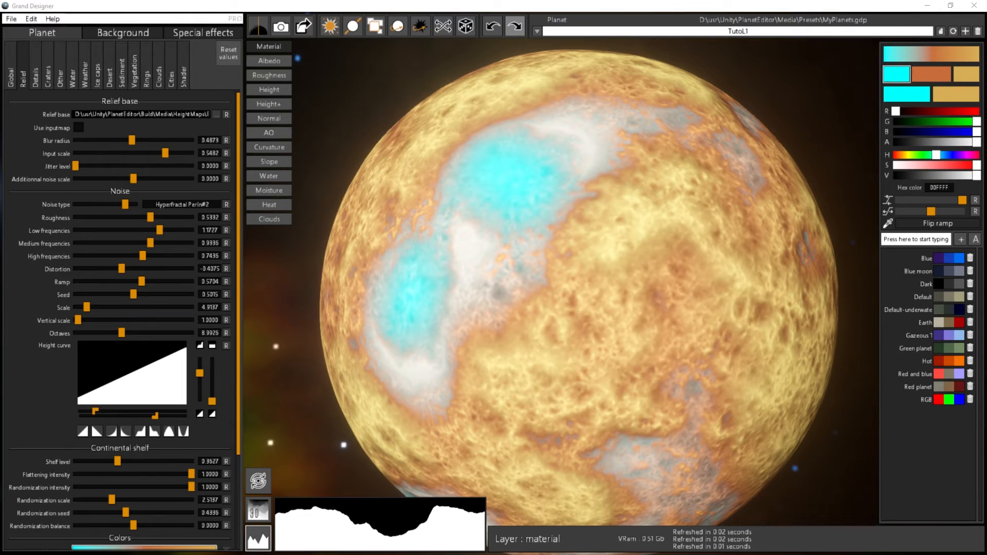
left_click_drag(0, 98, 269, 112)
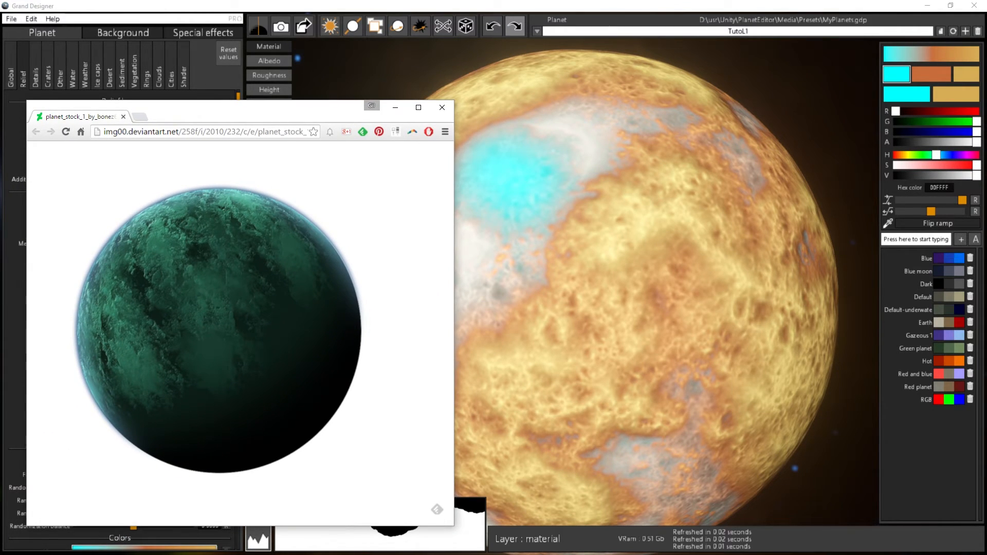
left_click(952, 5)
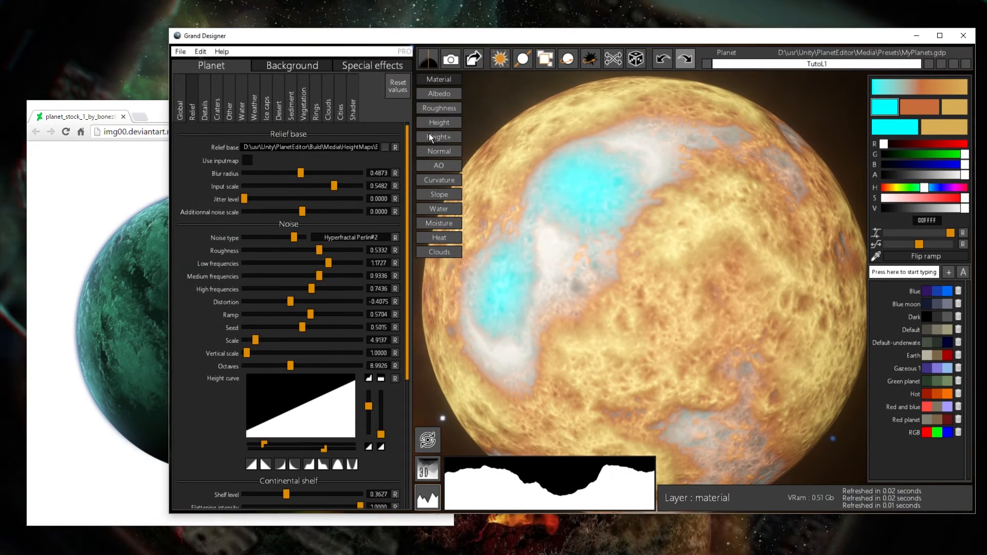
left_click_drag(152, 104, 116, 98)
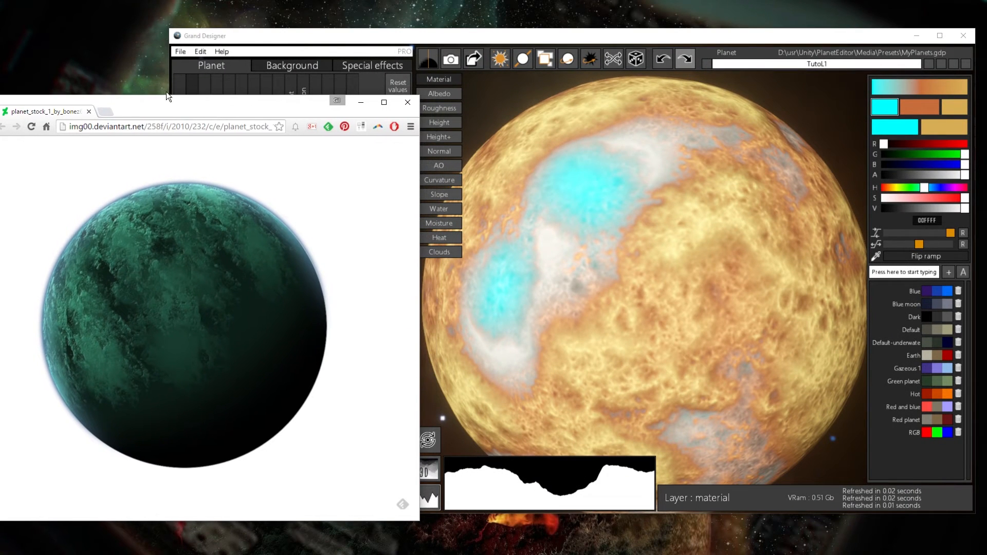
Sample a very dark green from the reference planet picture as the first color of the Mountains ramp
left_click(882, 106)
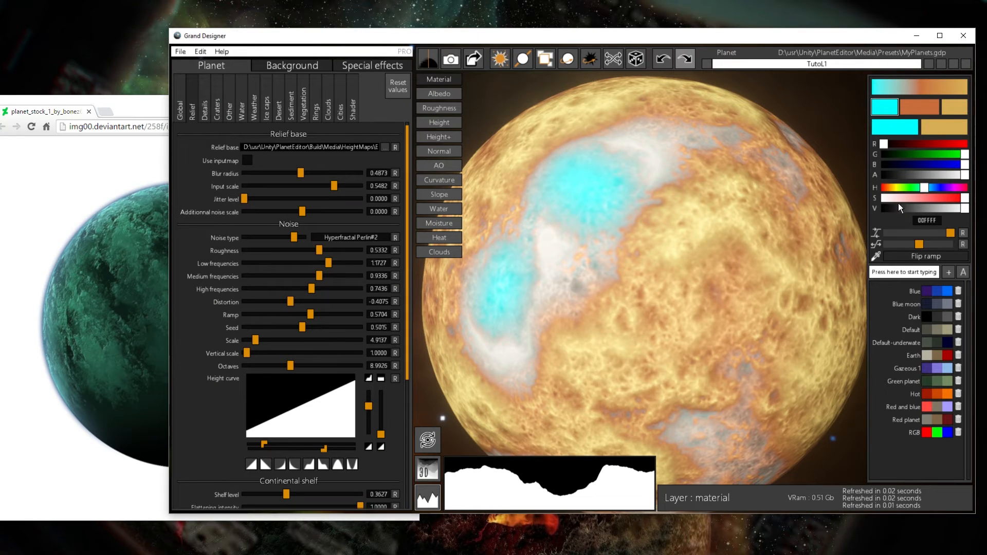
left_click(876, 257)
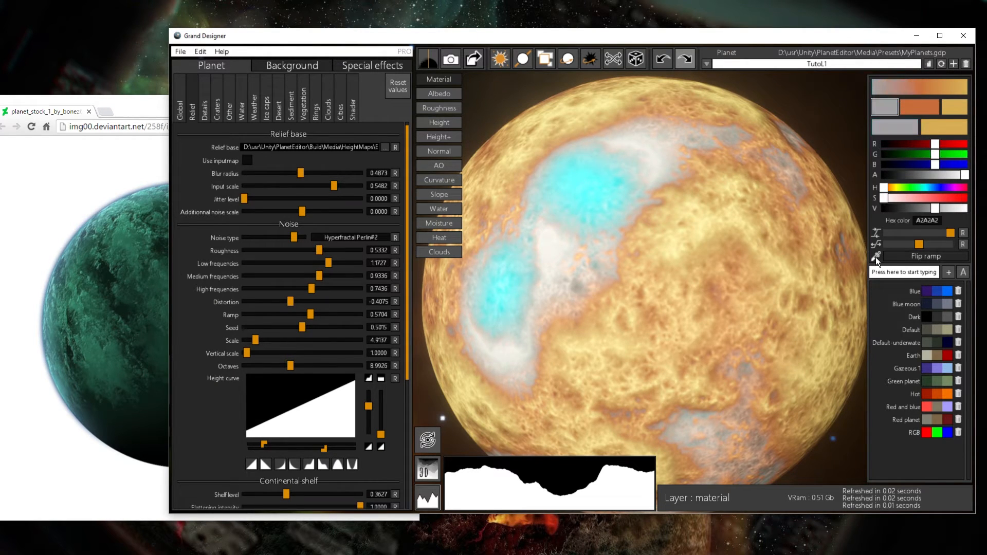
left_click(107, 274)
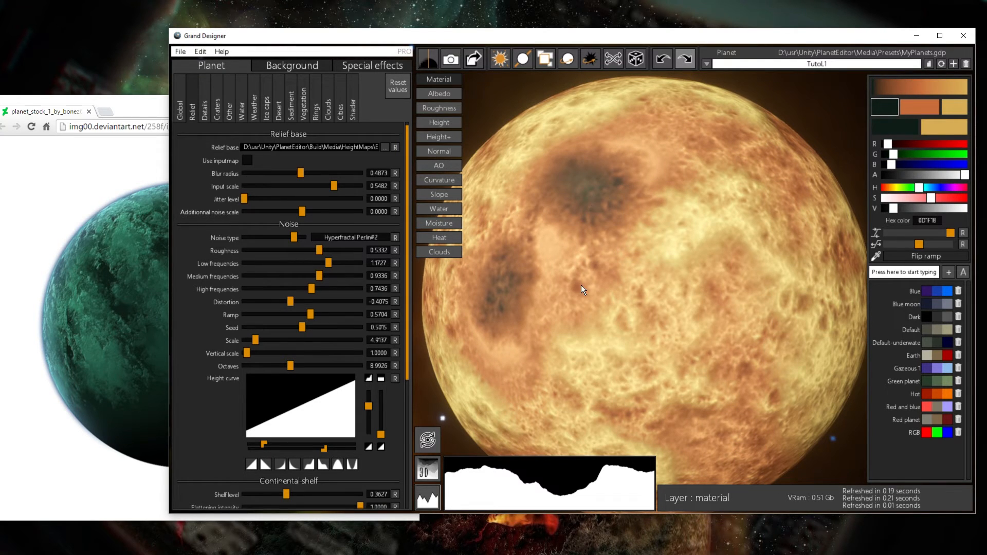
Sample a medium green for the ramp's middle color and the lighter green 54A28A for its last color from the reference picture
left_click(917, 106)
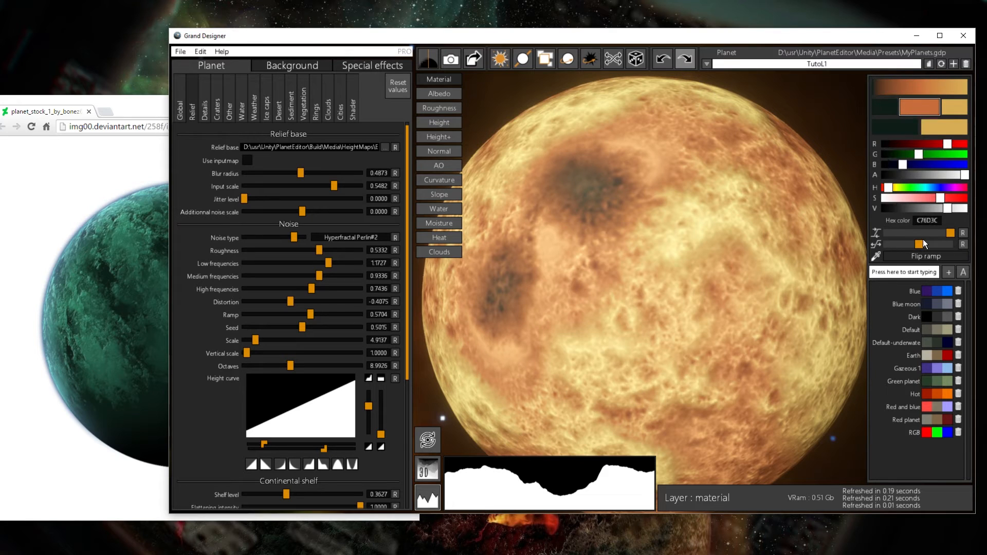
left_click(877, 255)
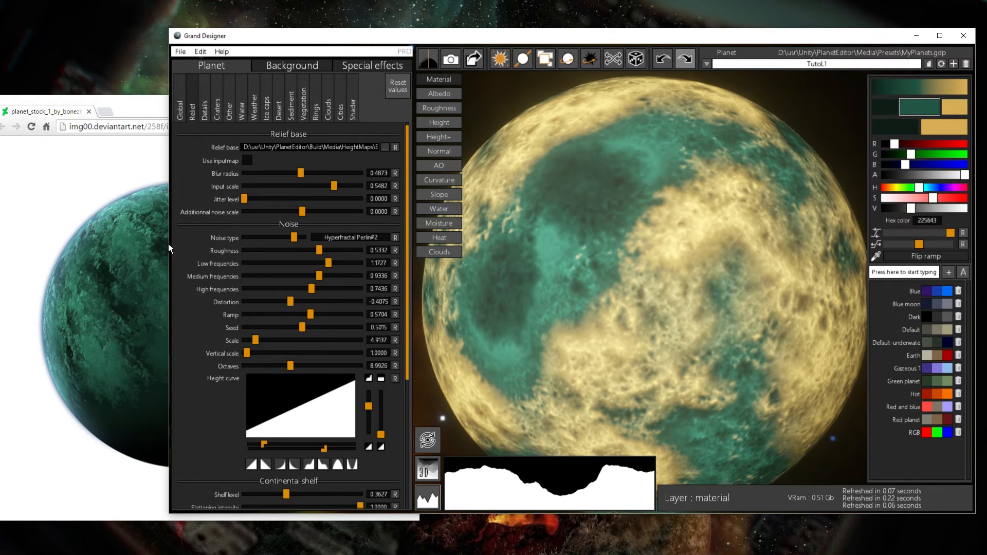
left_click(949, 107)
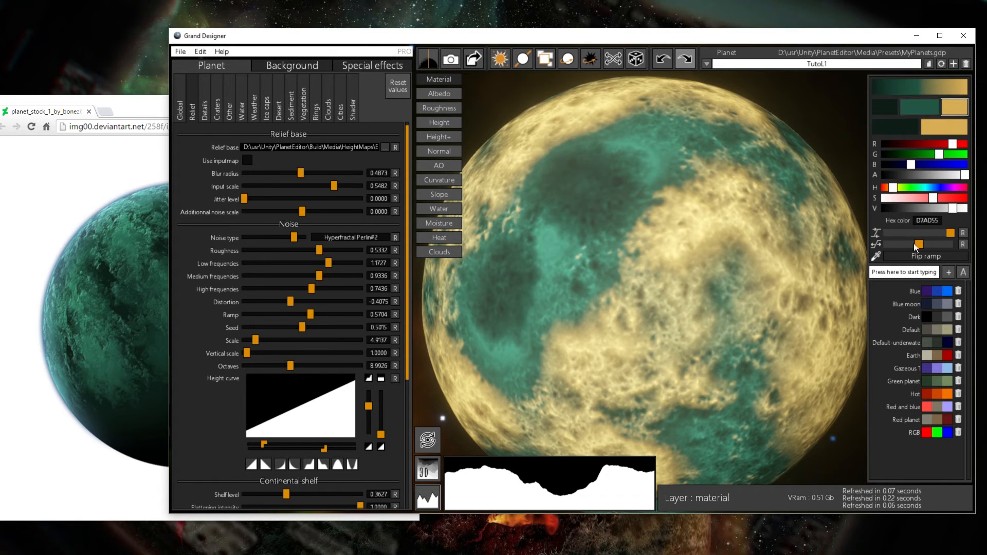
left_click(873, 257)
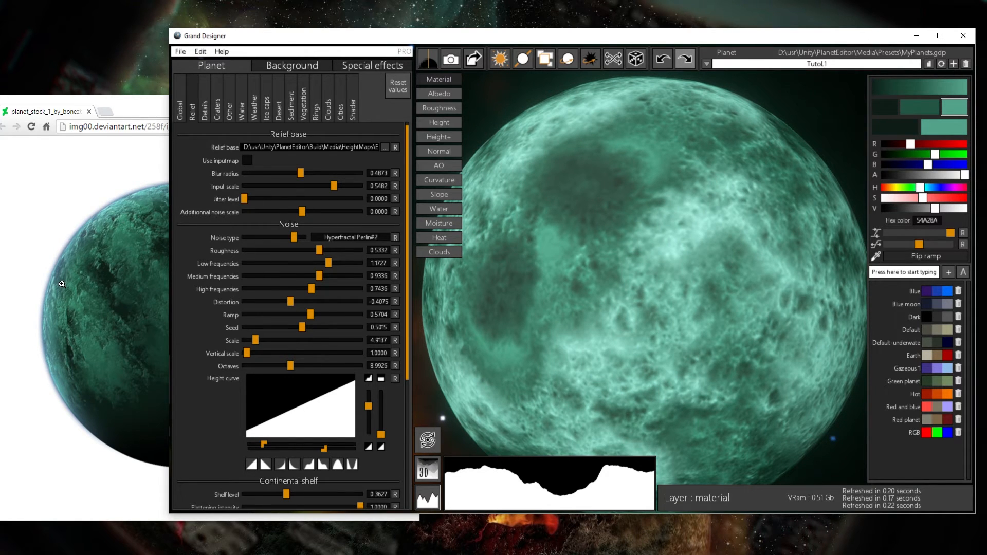
Maximize the Grand Designer window and save the current ramp as a preset named Greenish
double_click(613, 36)
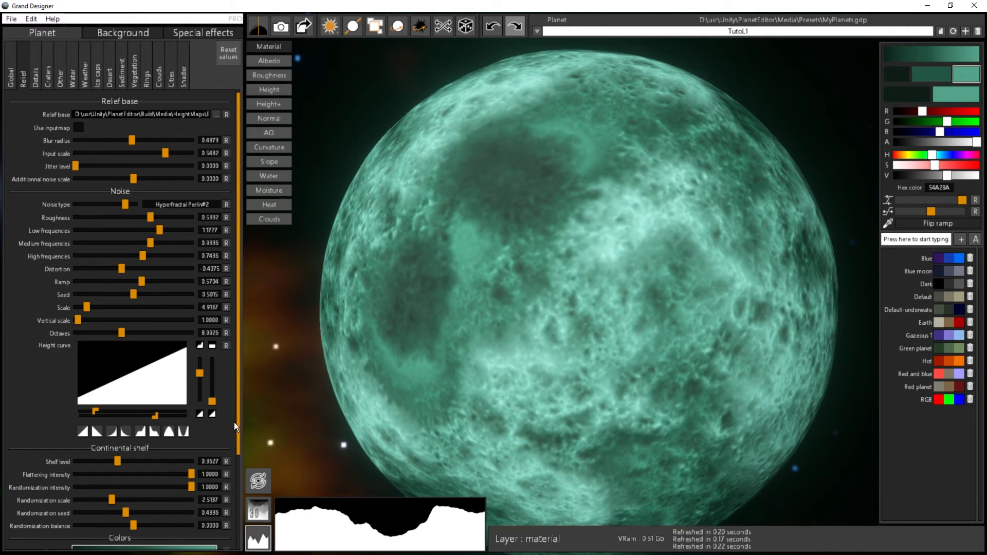
scroll(233, 454, "down", 2)
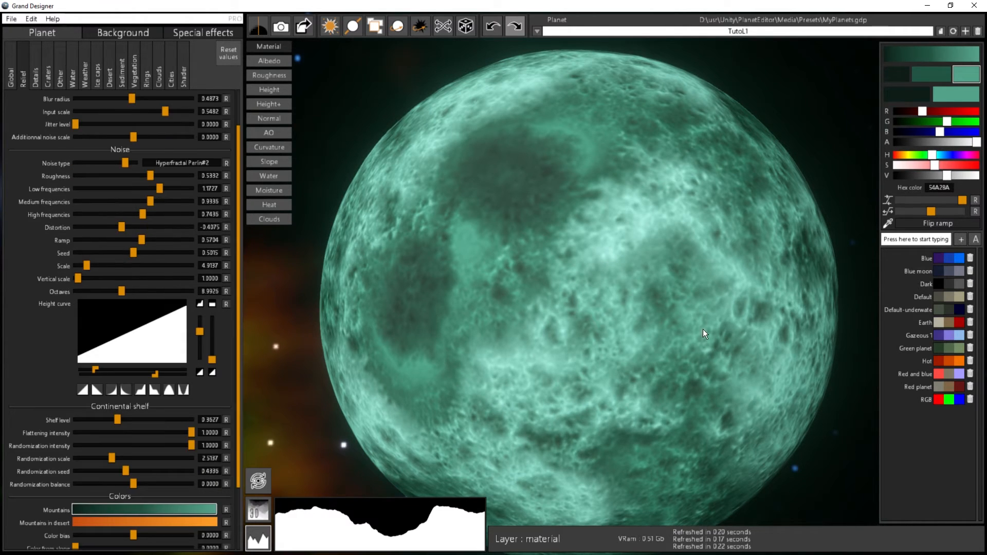
scroll(558, 204, "down", 1)
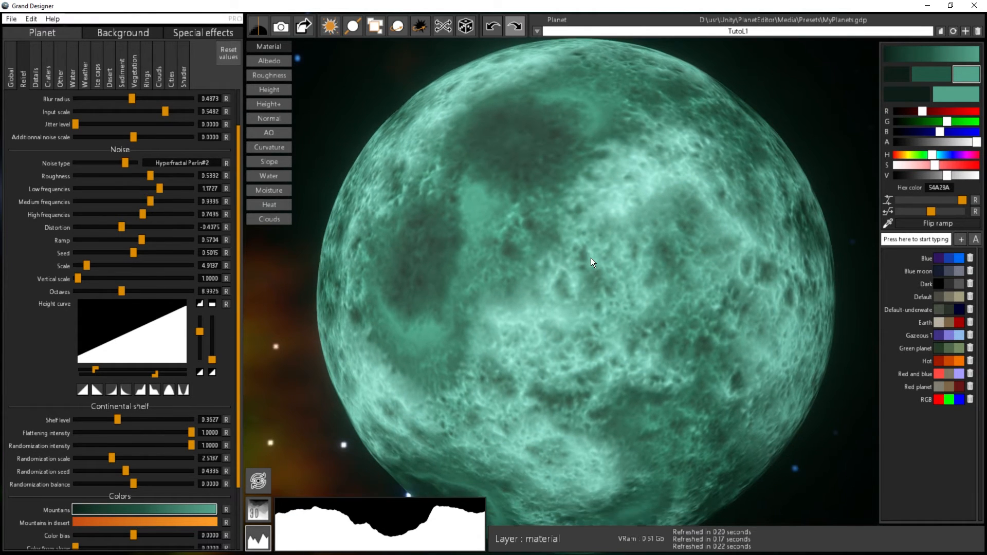
scroll(591, 258, "down", 3)
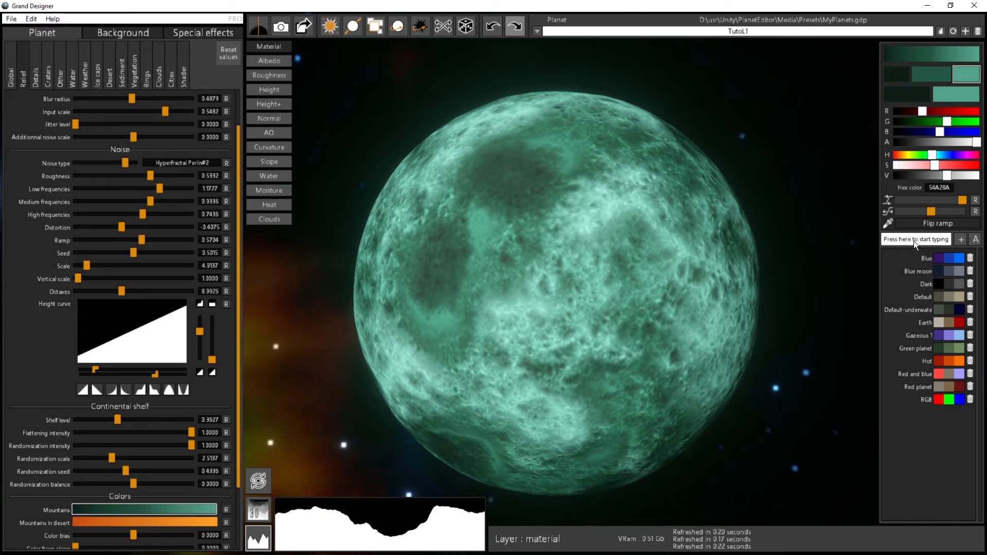
left_click(931, 241)
left_click(960, 240)
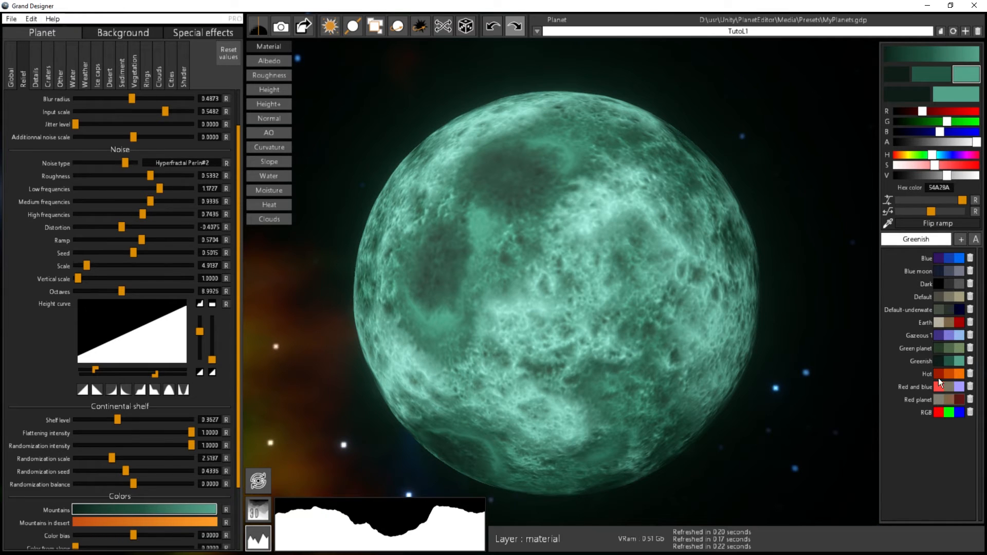
Try the Blue, Blue moon, Default and Green planet ramp presets on the mountains, and reapply the Greenish preset
left_click(946, 258)
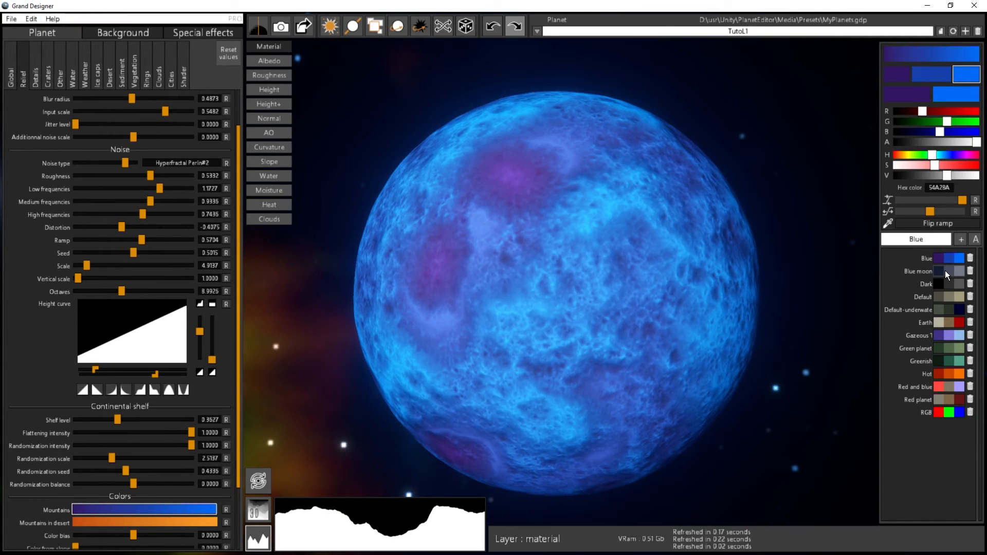
left_click(945, 271)
left_click(953, 297)
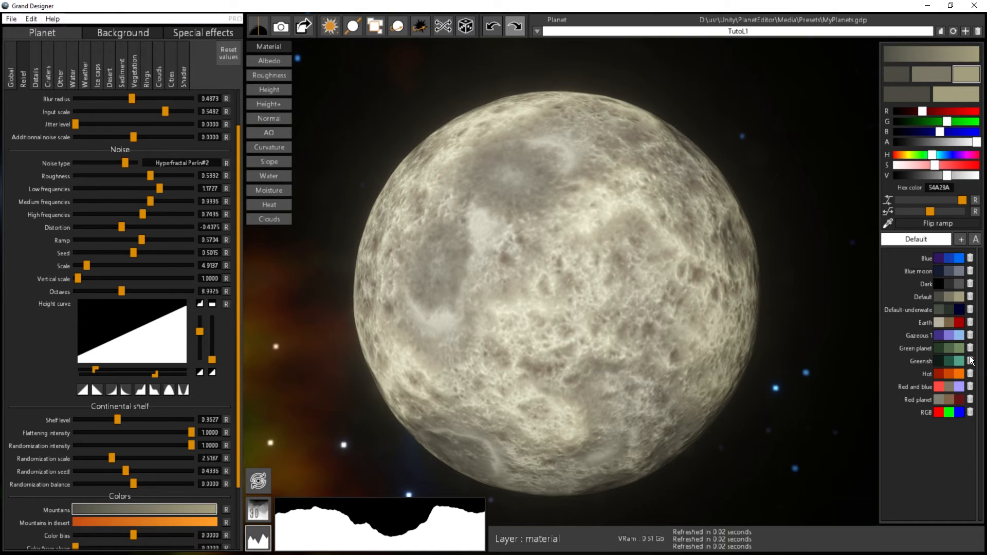
left_click(945, 350)
left_click(947, 360)
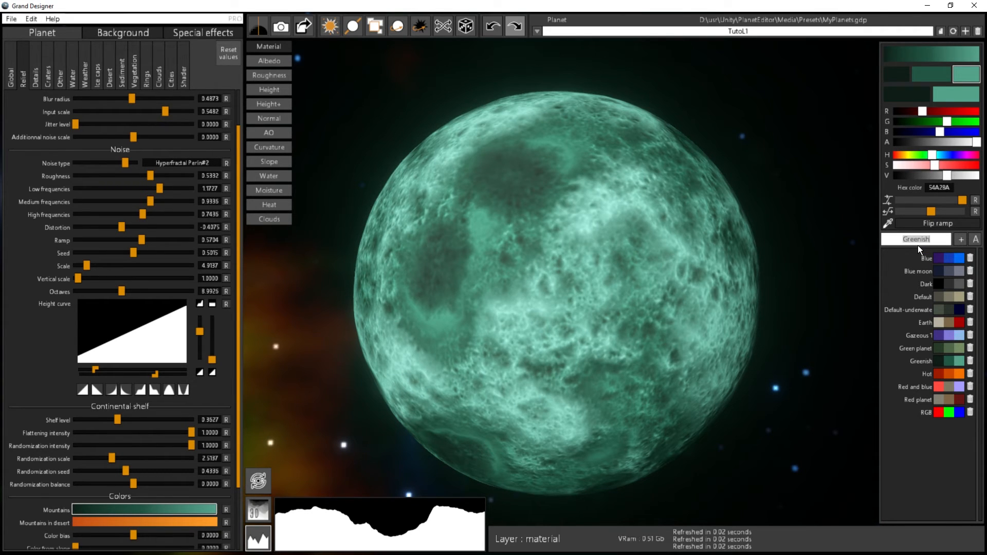
Save the current ramp as a test preset named blah and delete that preset
left_click(962, 240)
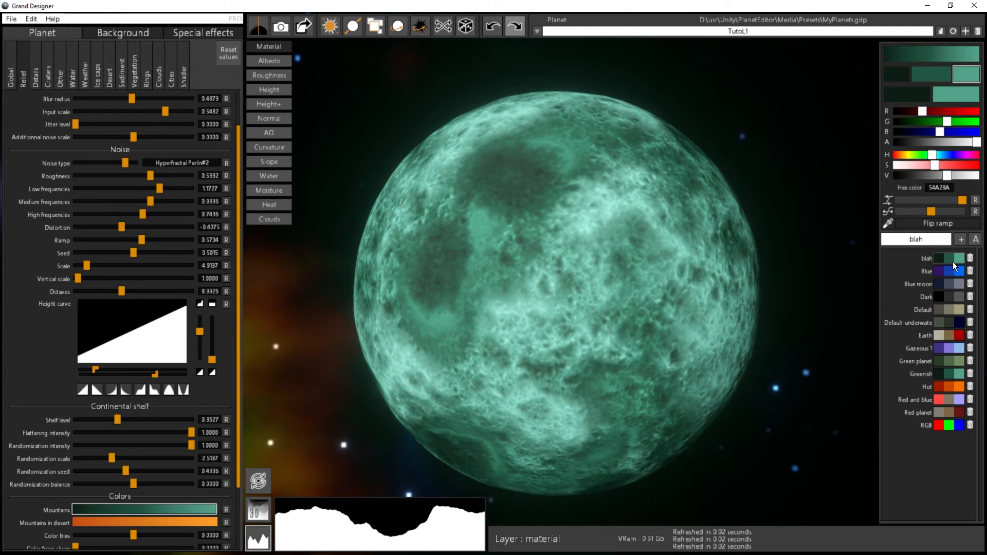
left_click(970, 259)
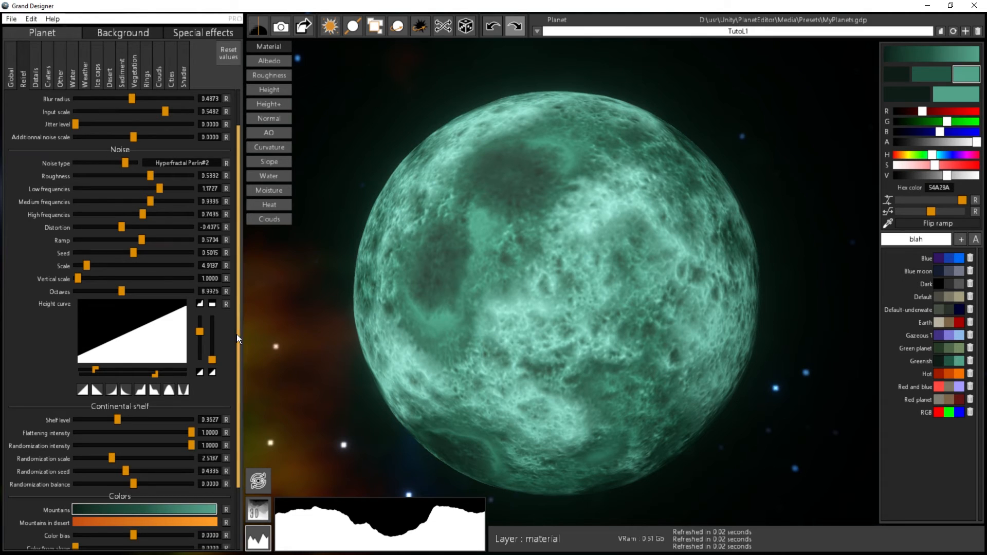
Try the mountains' Color bias at 0.5 and -0.5, and set it to about 0.05
scroll(228, 438, "down", 3)
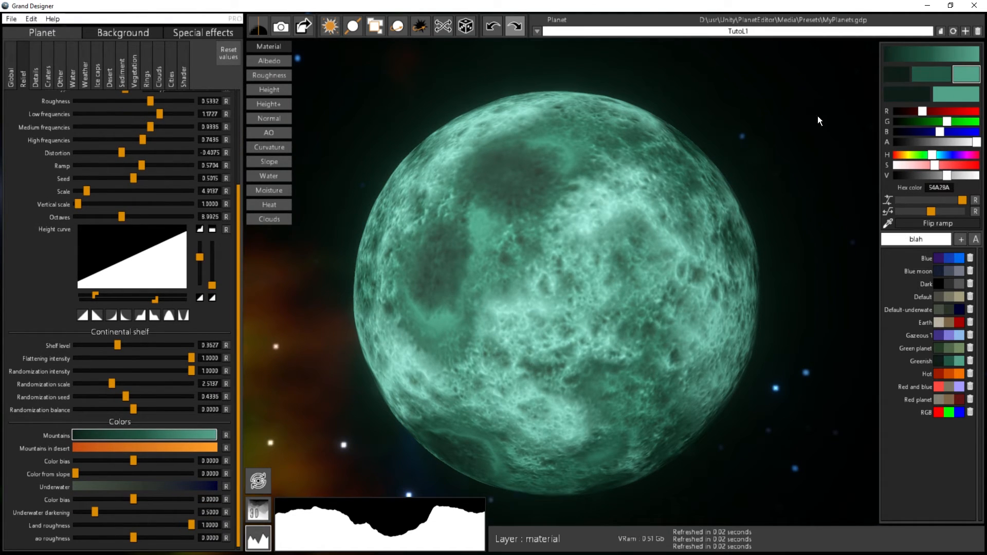
left_click_drag(529, 328, 594, 271)
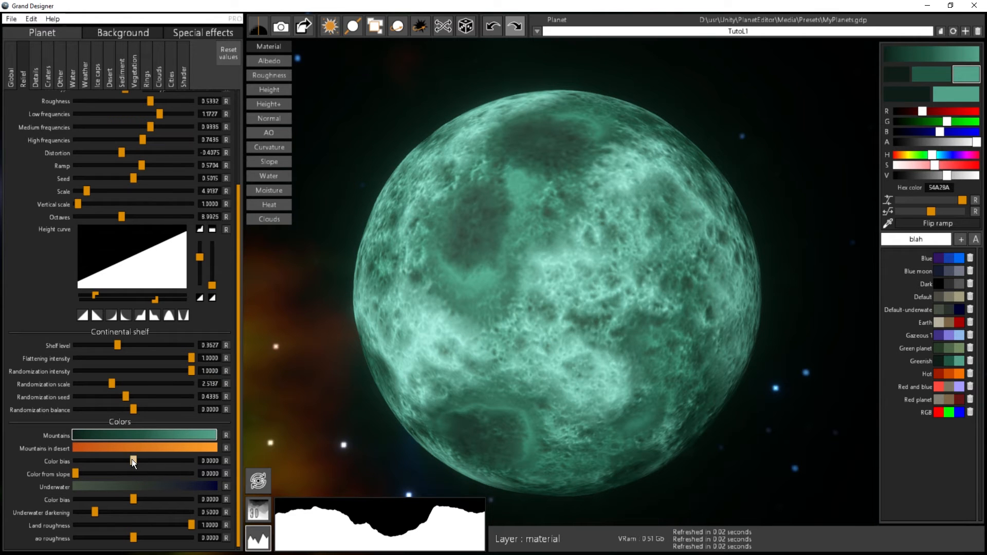
left_click_drag(131, 459, 192, 456)
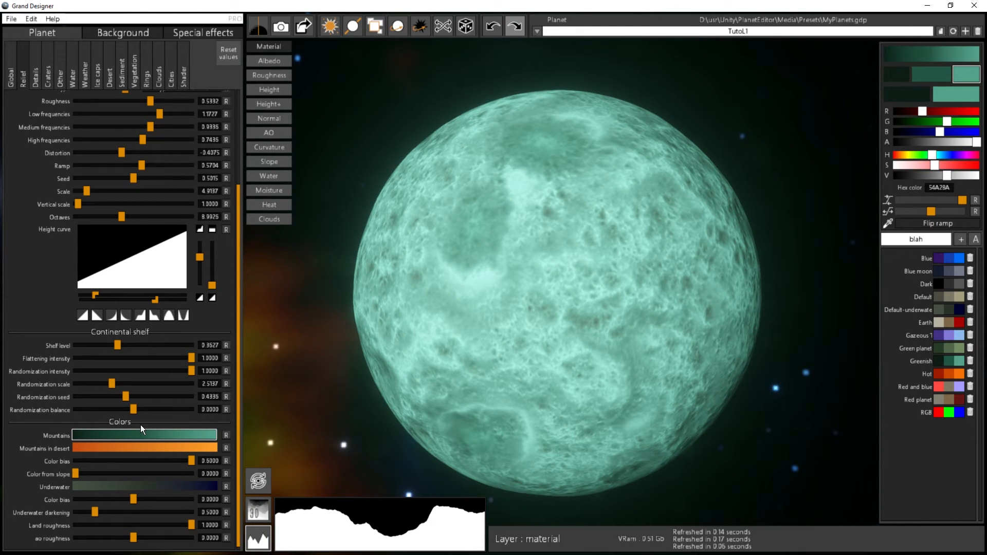
left_click_drag(190, 459, 70, 461)
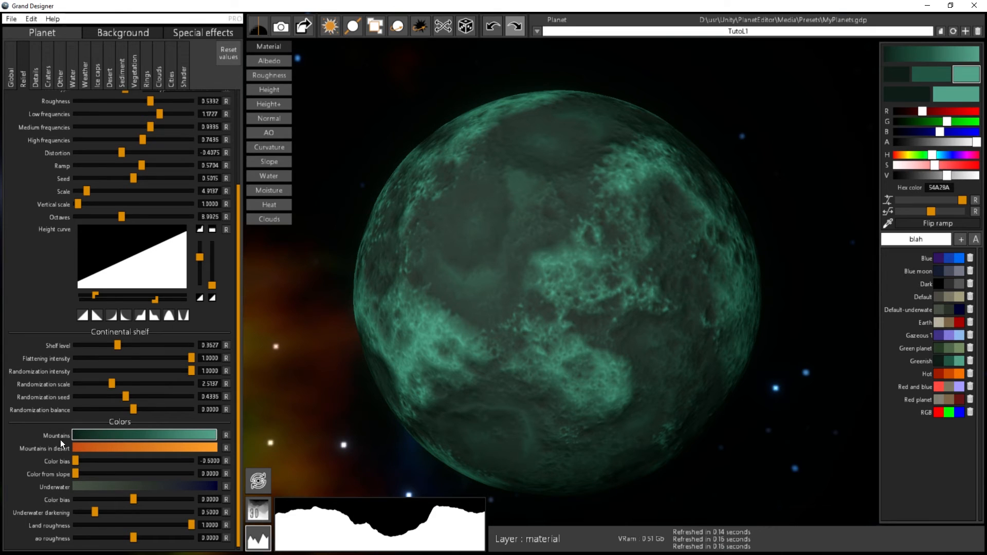
left_click_drag(76, 460, 141, 461)
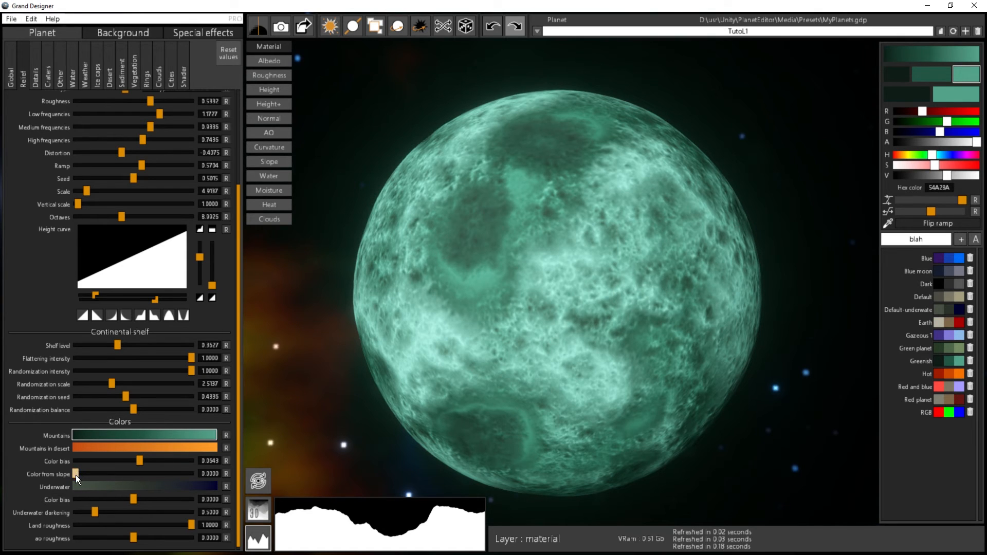
Try the mountains' Color from slope at 1 and at an intermediate strength, and set it to about 0.54
left_click_drag(76, 473, 240, 473)
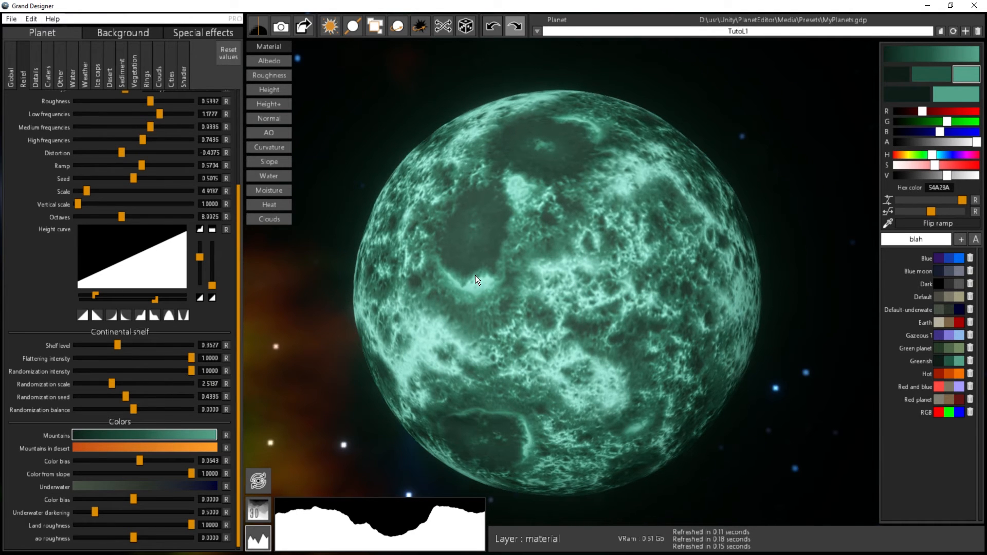
scroll(566, 275, "up", 3)
left_click_drag(561, 309, 683, 198)
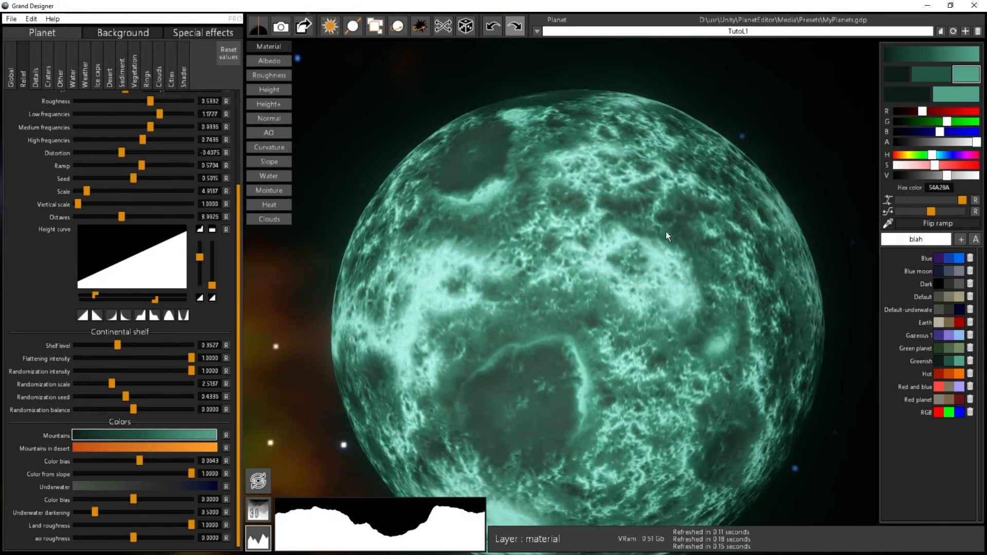
left_click_drag(474, 274, 573, 301)
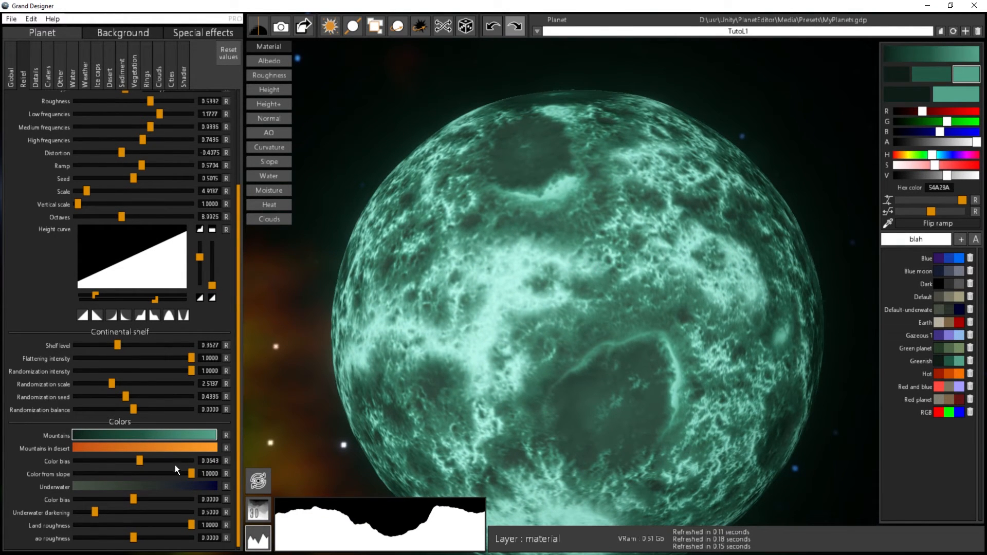
mouse_move(188, 473)
left_mouse_down()
mouse_move(101, 473)
mouse_move(173, 471)
left_mouse_up()
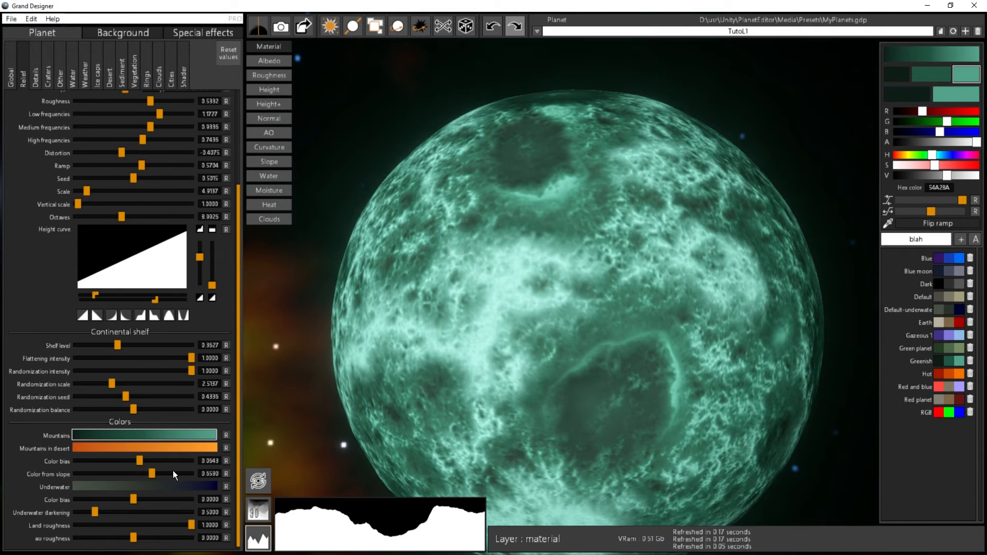
left_click(135, 472)
left_click_drag(593, 254, 590, 222)
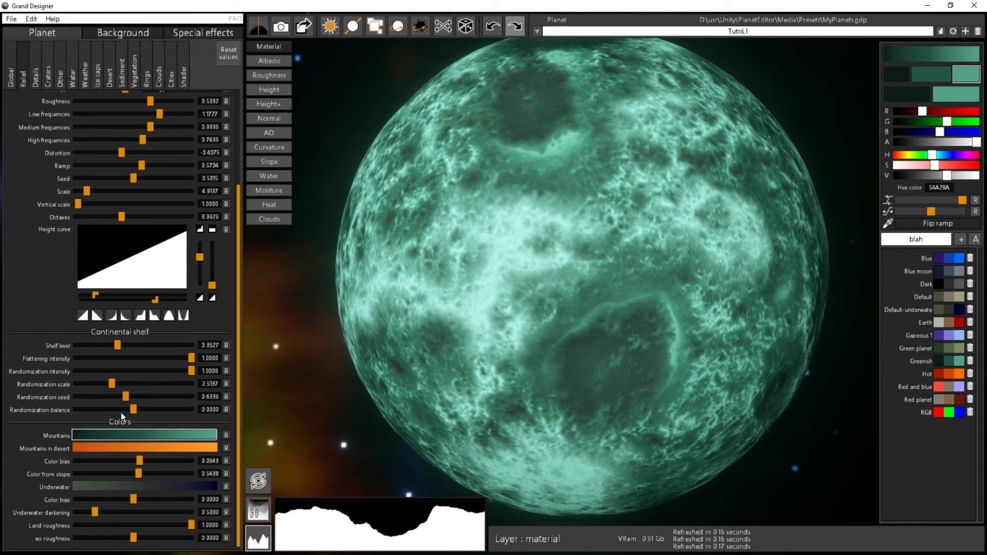
left_click_drag(591, 292, 529, 248)
scroll(576, 249, "down", 1)
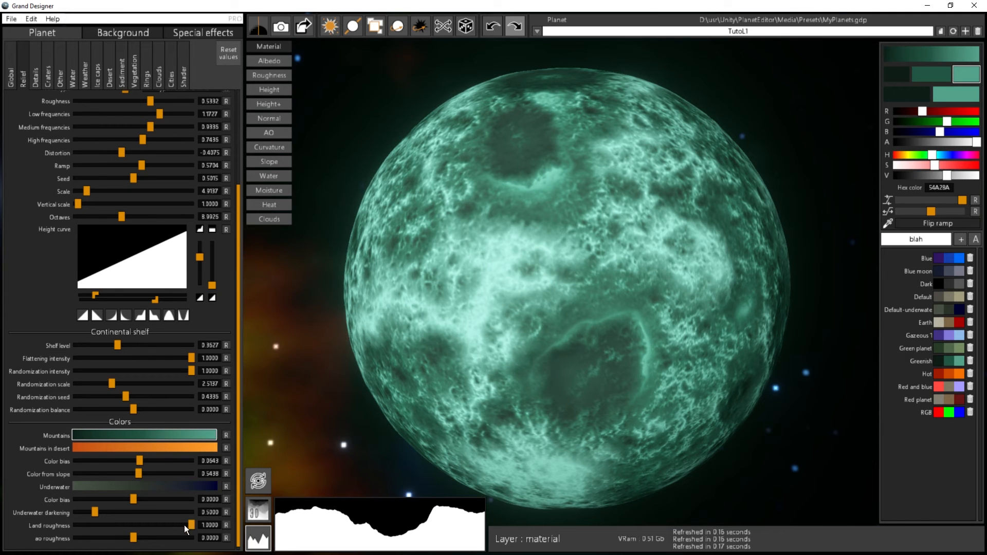
Light the planet from the side and try Land roughness at about 0.51, 0.24 and 0.09
right_click_drag(361, 99, 524, 102)
right_click_drag(545, 257, 535, 288)
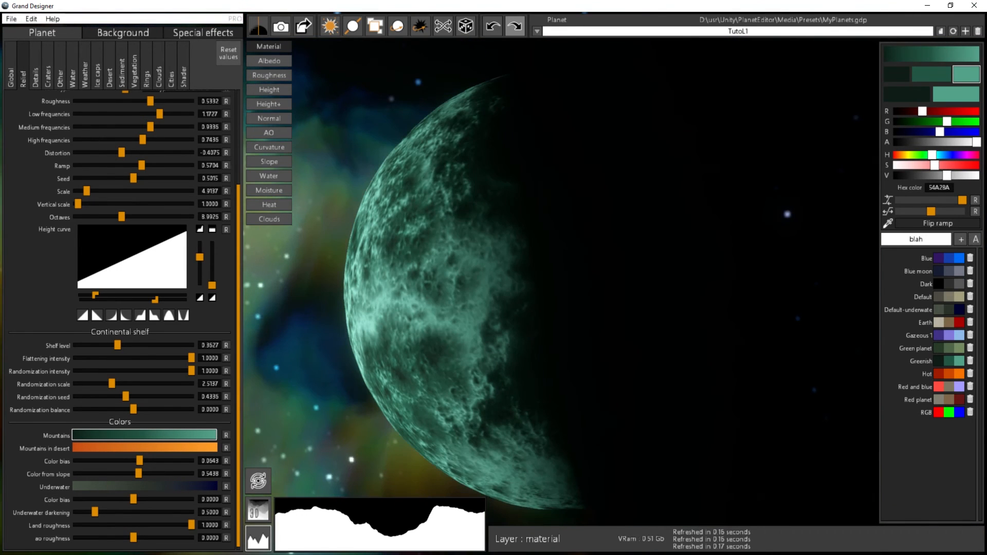
middle_click_drag(612, 340, 409, 330)
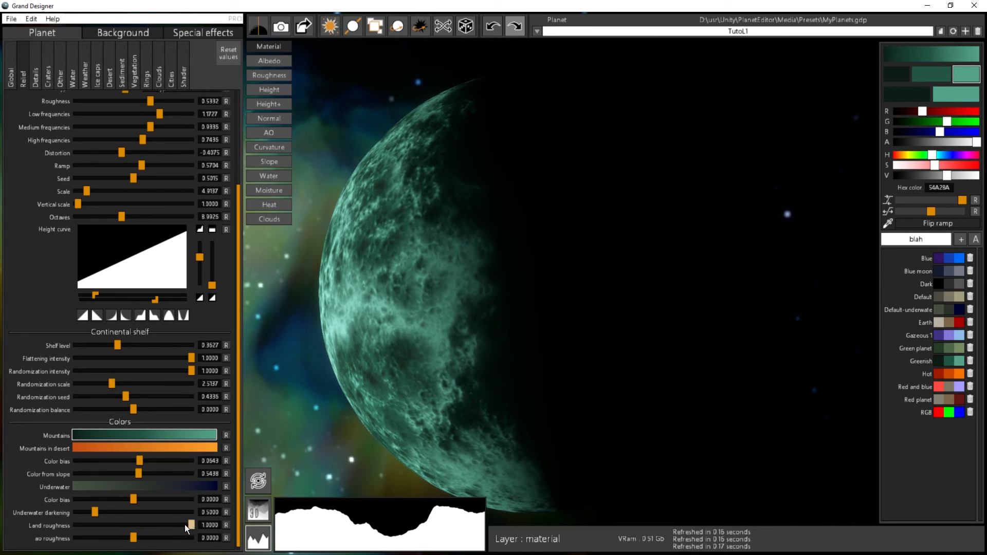
left_click(153, 527)
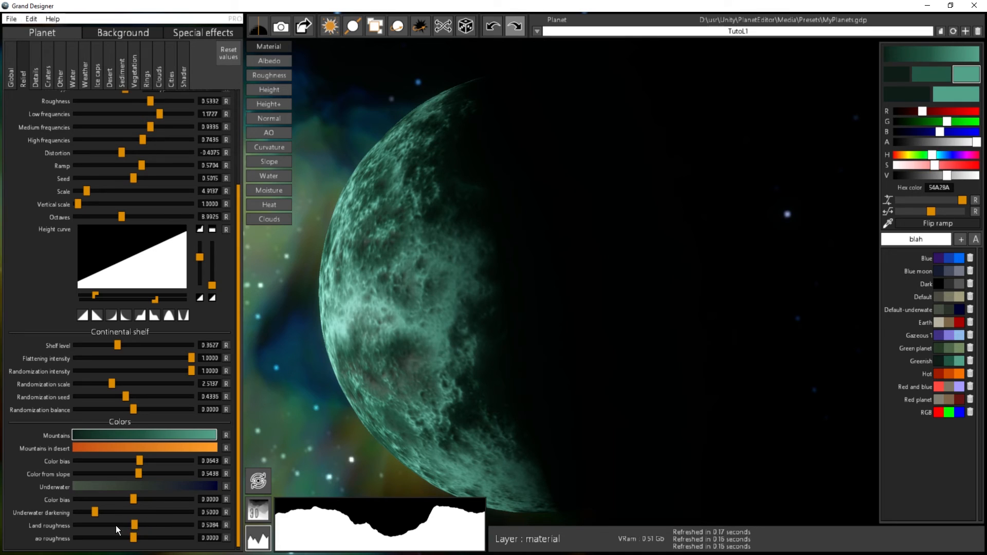
left_click(114, 526)
left_click(103, 522)
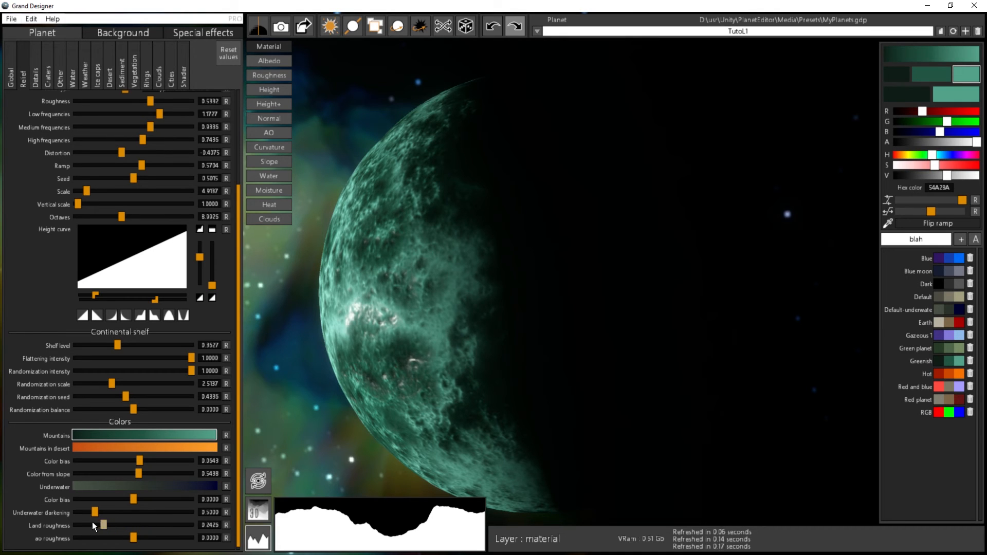
left_click(87, 523)
left_click(85, 524)
left_click_drag(519, 262, 427, 228)
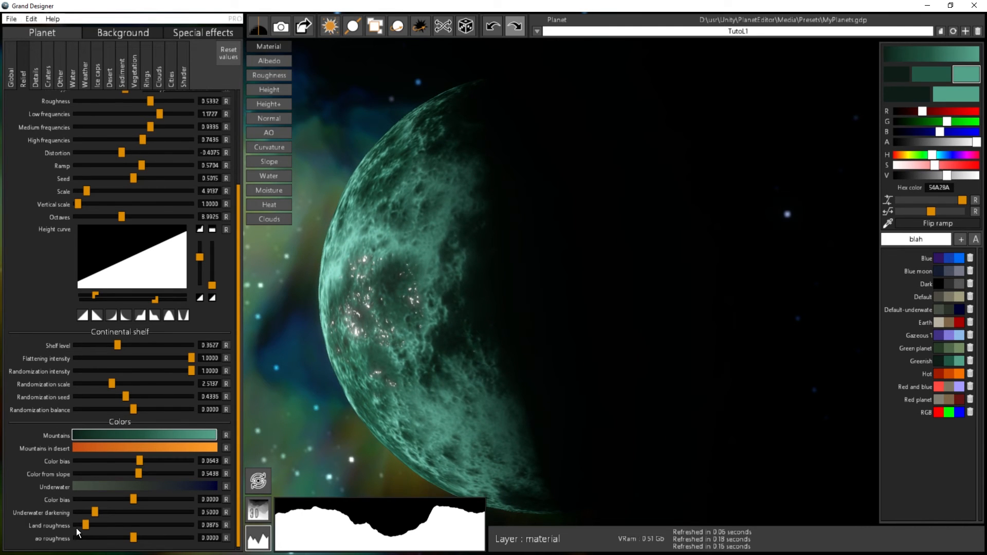
Try Land roughness at about 0.4 and 0.7 on the side-lit planet, and set it to about 0.2
left_click_drag(86, 525, 123, 527)
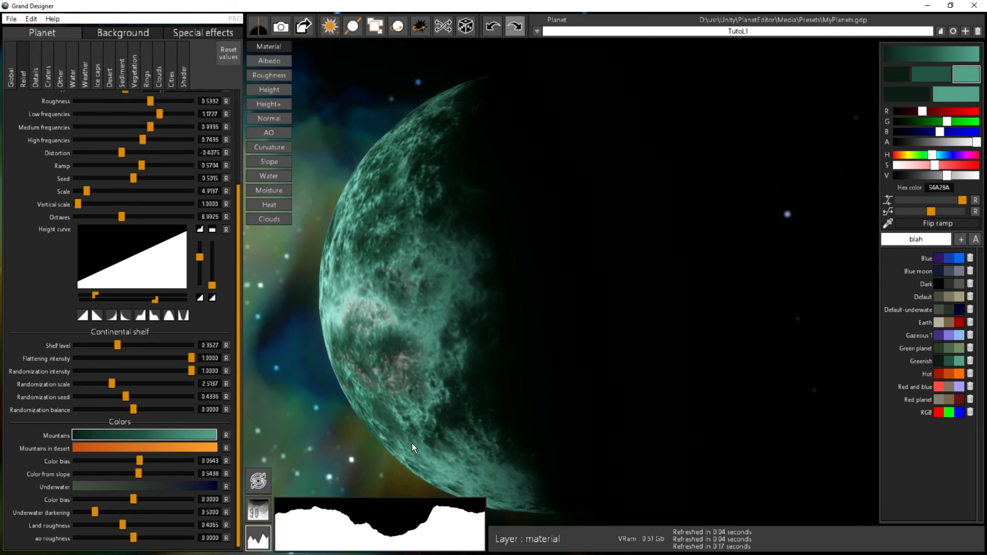
left_click_drag(370, 475, 356, 123)
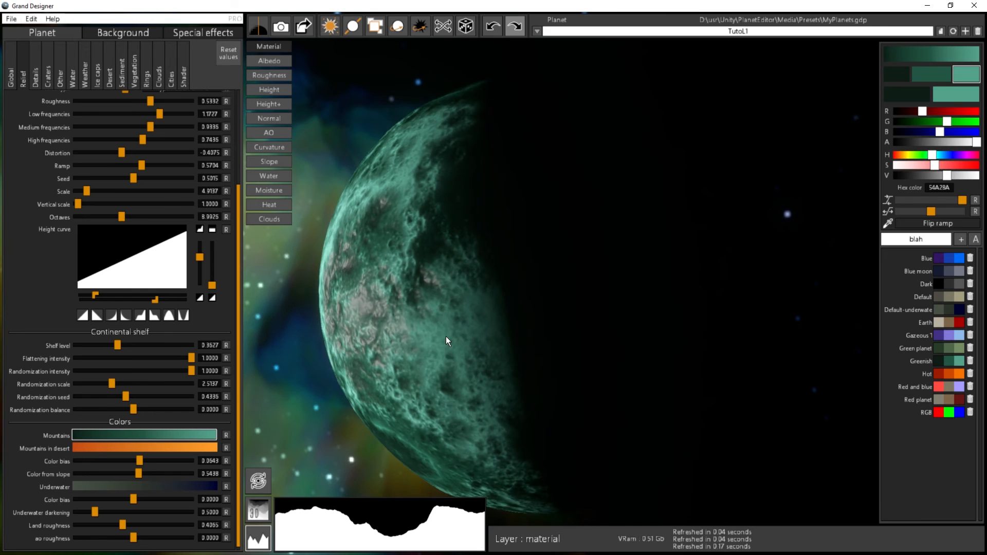
left_click_drag(404, 404, 398, 330)
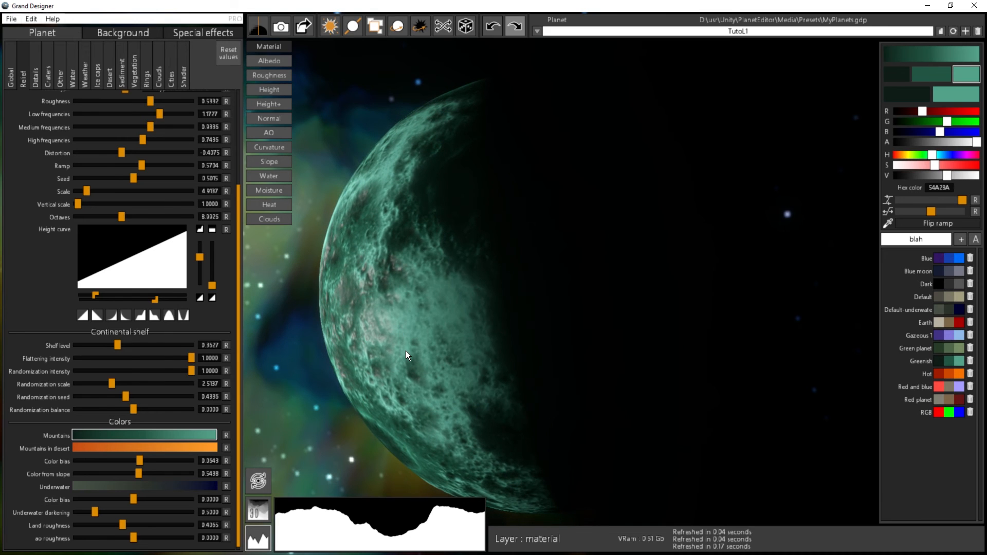
left_click_drag(407, 351, 393, 331)
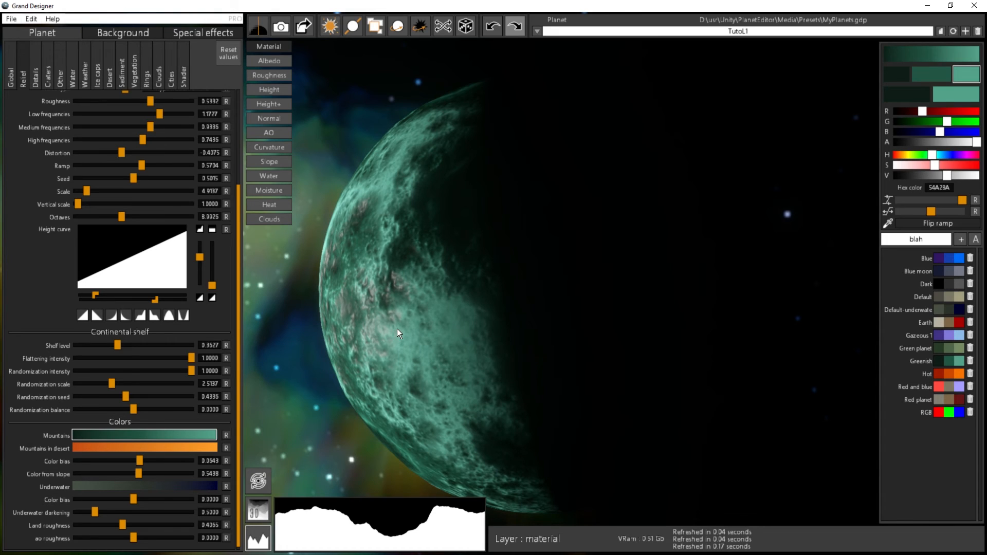
left_click_drag(118, 525, 157, 525)
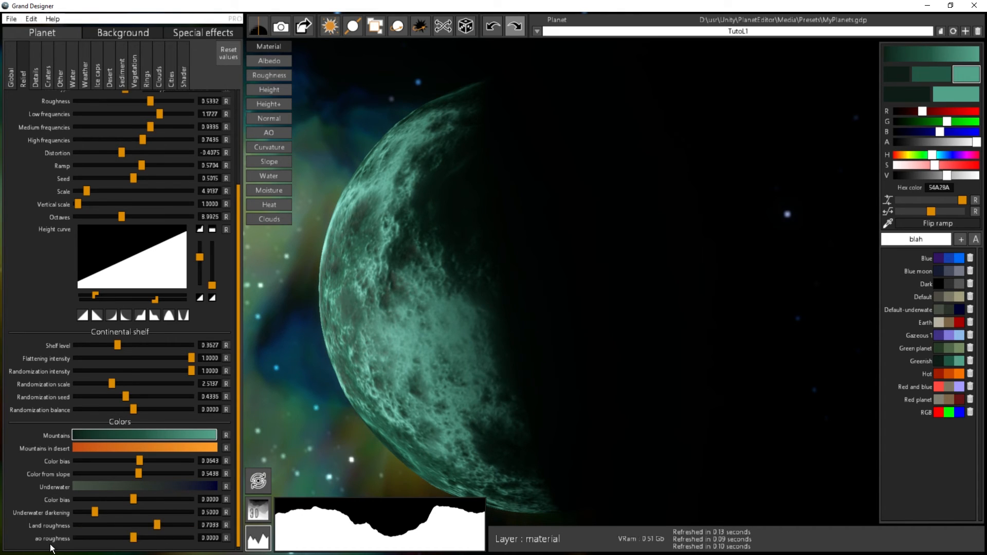
left_click_drag(156, 524, 97, 528)
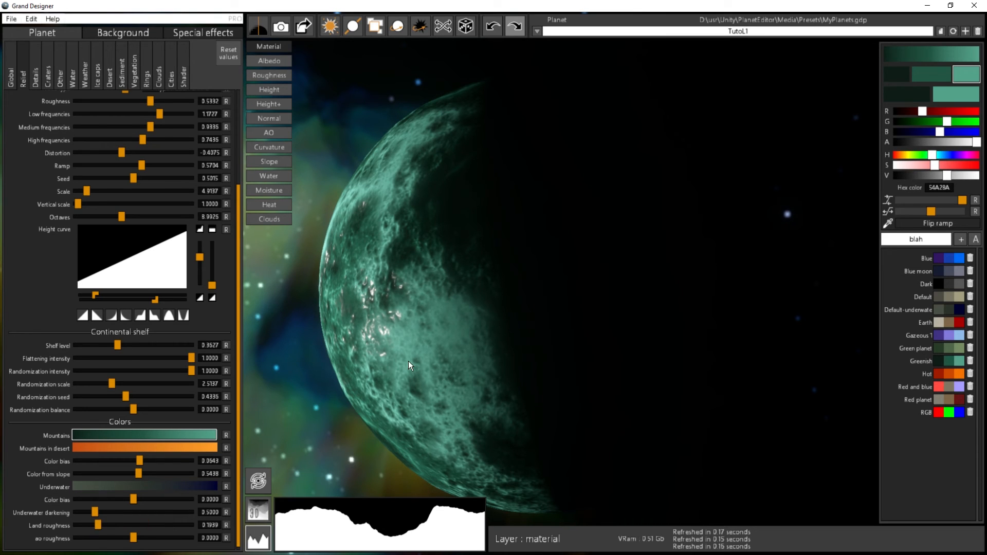
left_click_drag(498, 386, 456, 347)
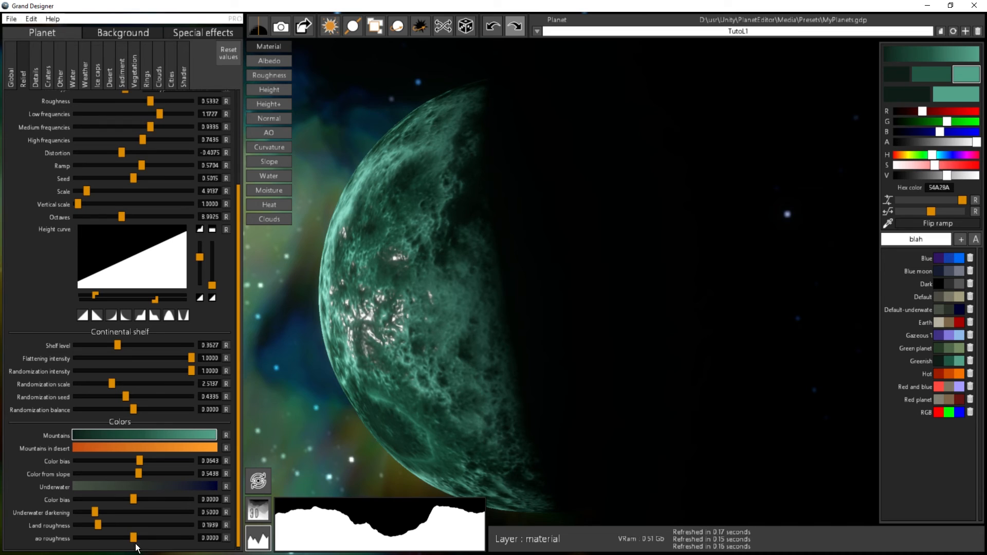
Set ao roughness to about 0.69, and inspect the surface highlights with the planet lit from the side and from the front
left_click_drag(133, 539, 174, 538)
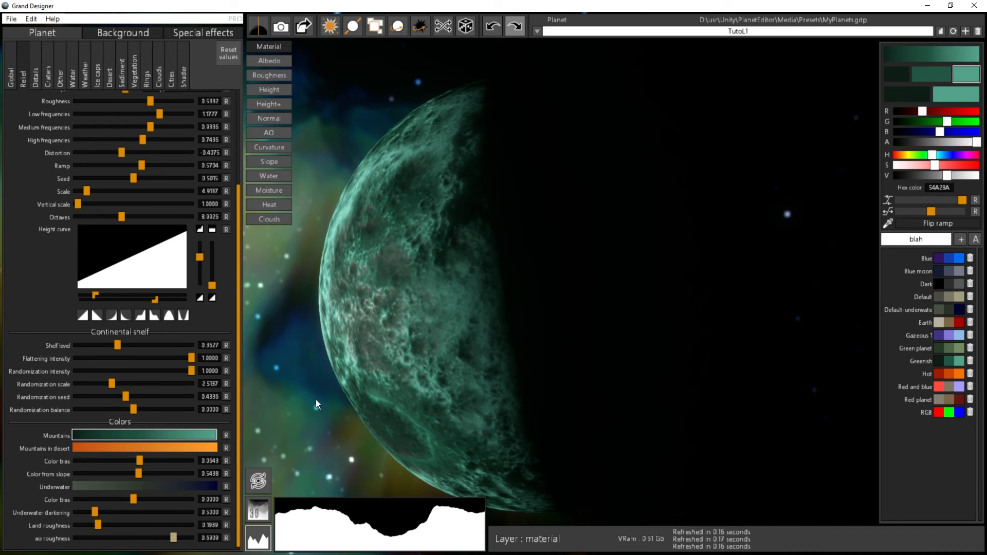
left_click_drag(396, 306, 395, 312)
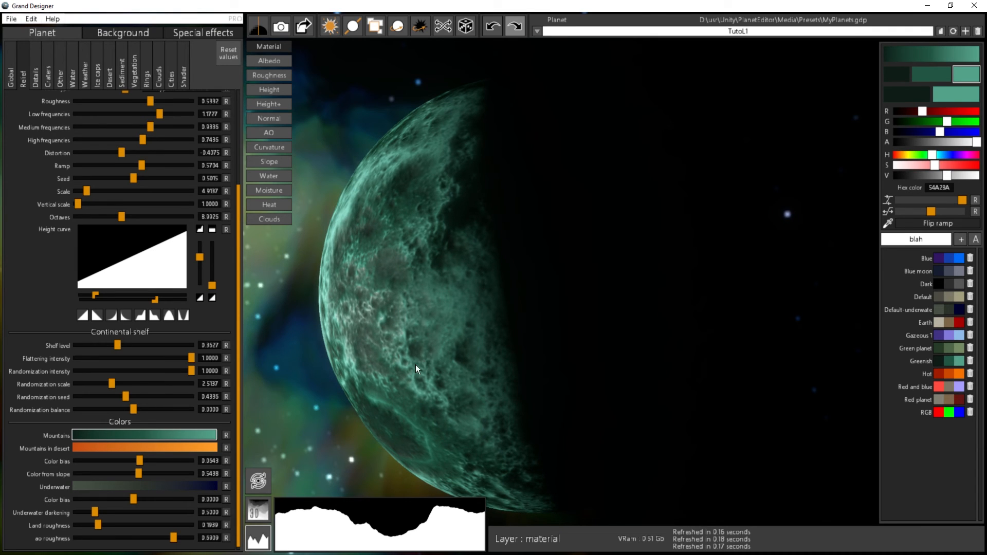
left_click_drag(508, 312, 367, 348)
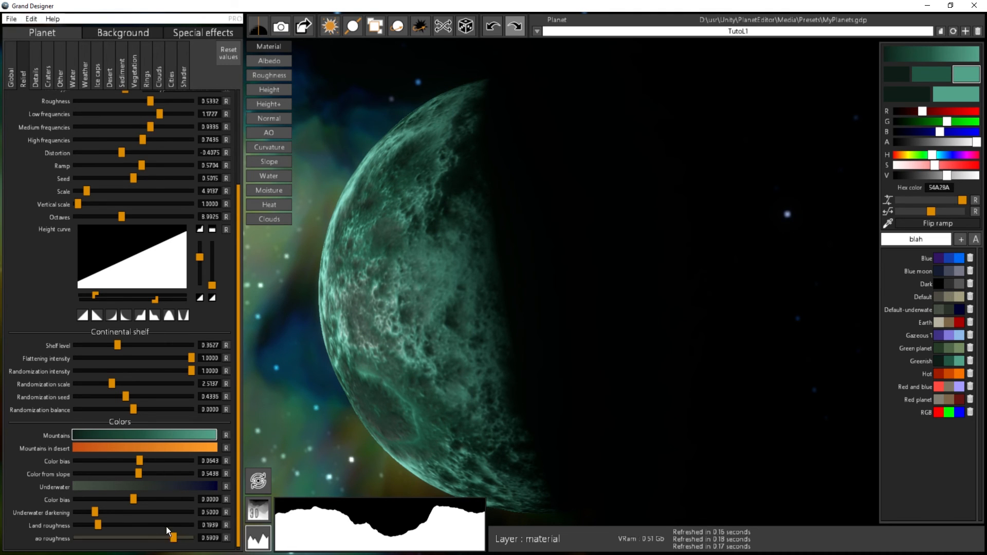
left_click_drag(440, 311, 426, 304)
right_click_drag(346, 141, 540, 191)
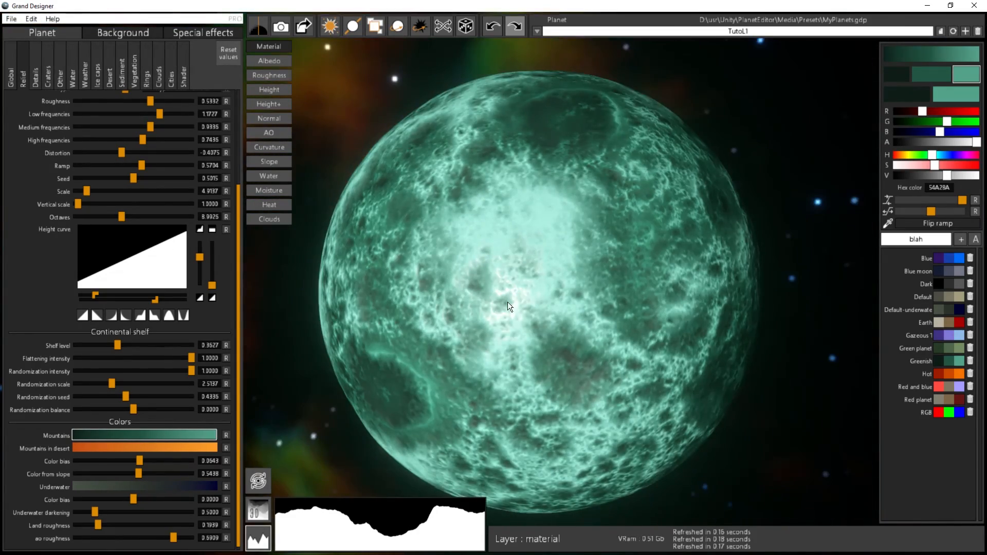
left_click_drag(507, 302, 570, 297)
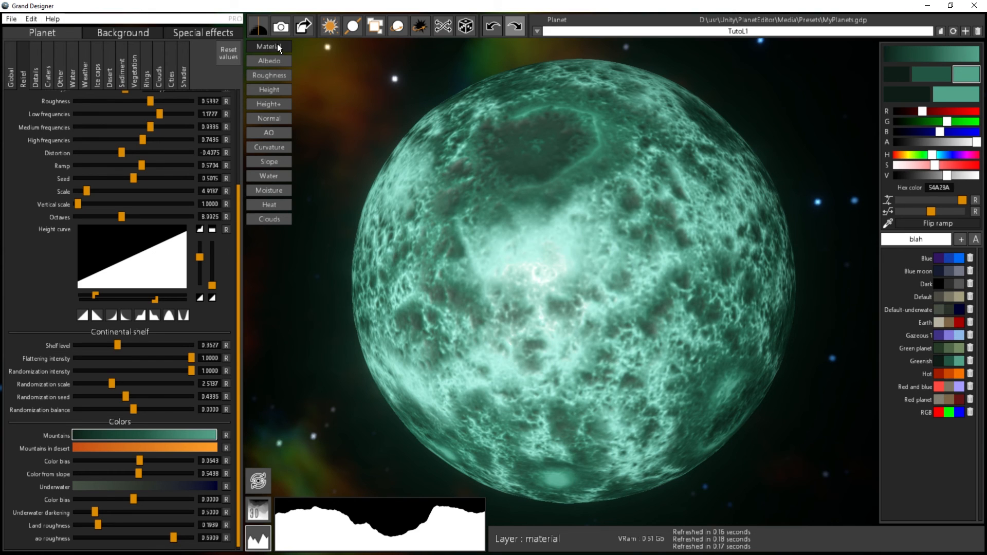
left_click_drag(534, 361, 555, 339)
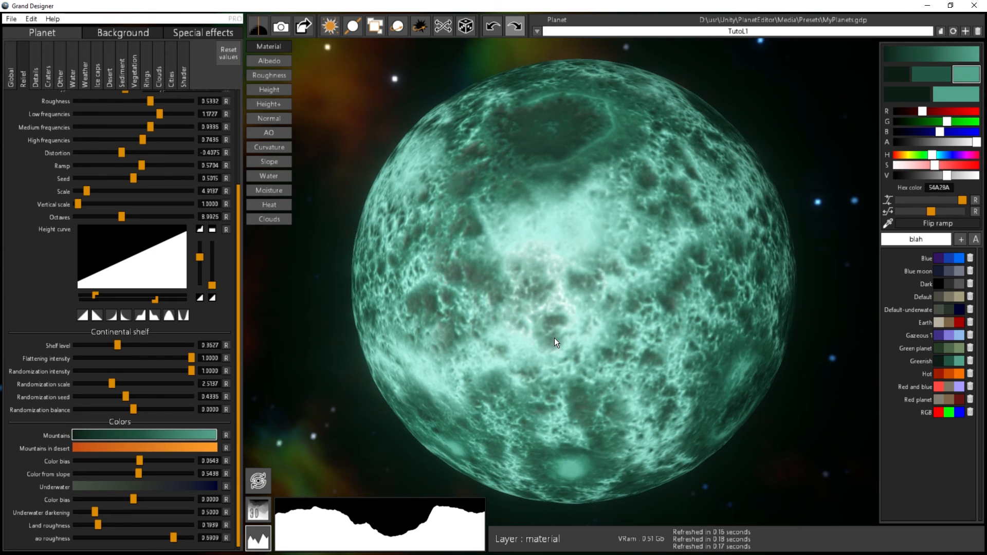
Display the Albedo layer and examine the planet's base colors from several sides
left_click(265, 64)
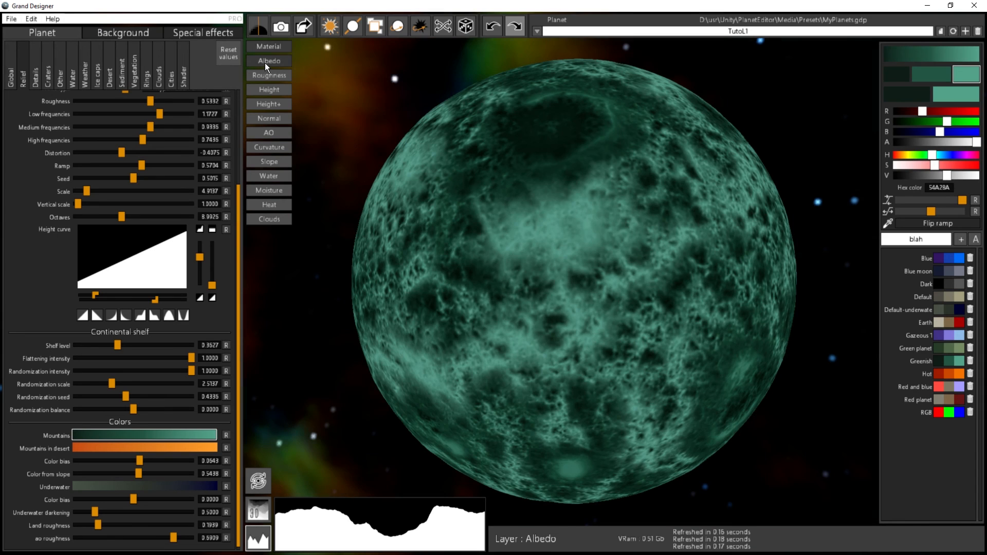
left_click_drag(472, 301, 463, 247)
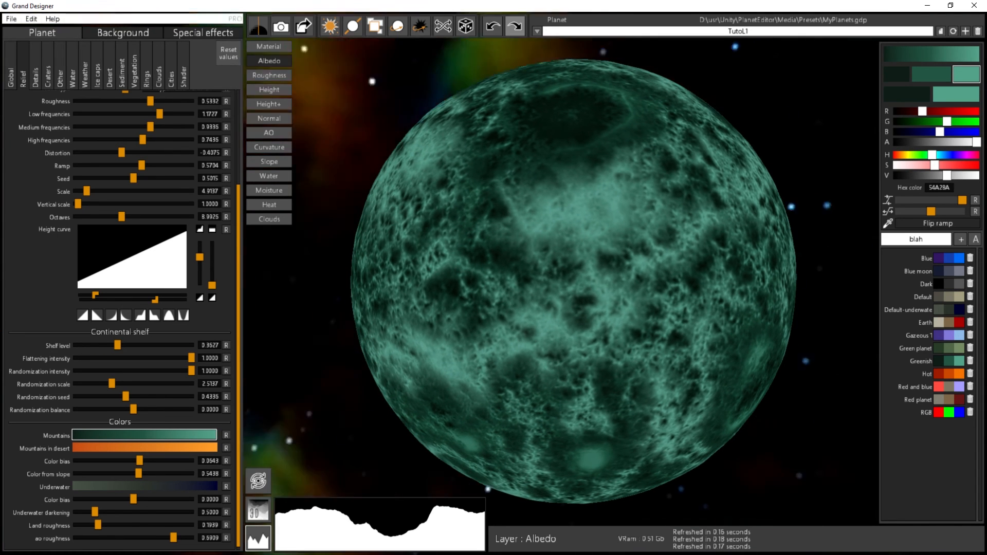
left_click_drag(305, 201, 590, 345)
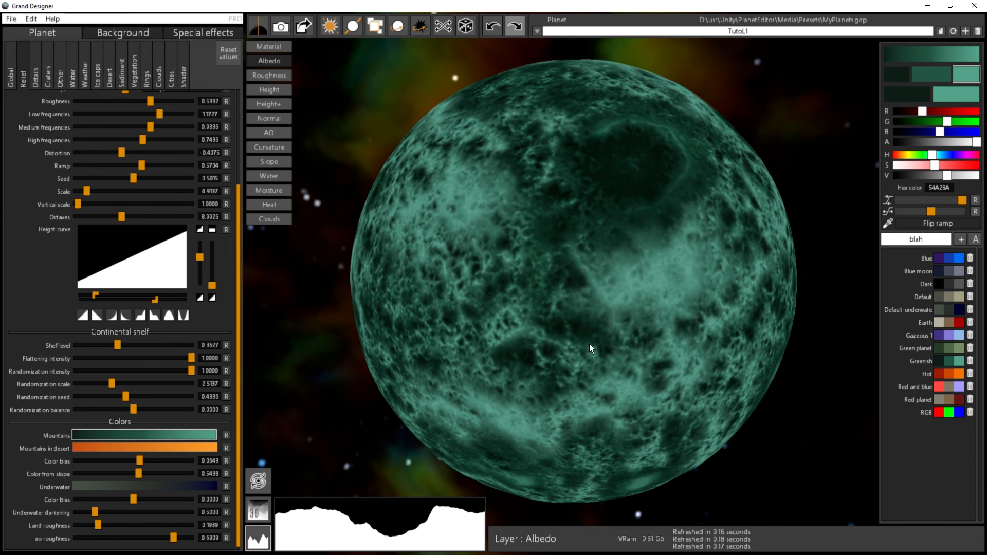
Display the Roughness layer and examine how roughness varies across the planet's surface
left_click(268, 75)
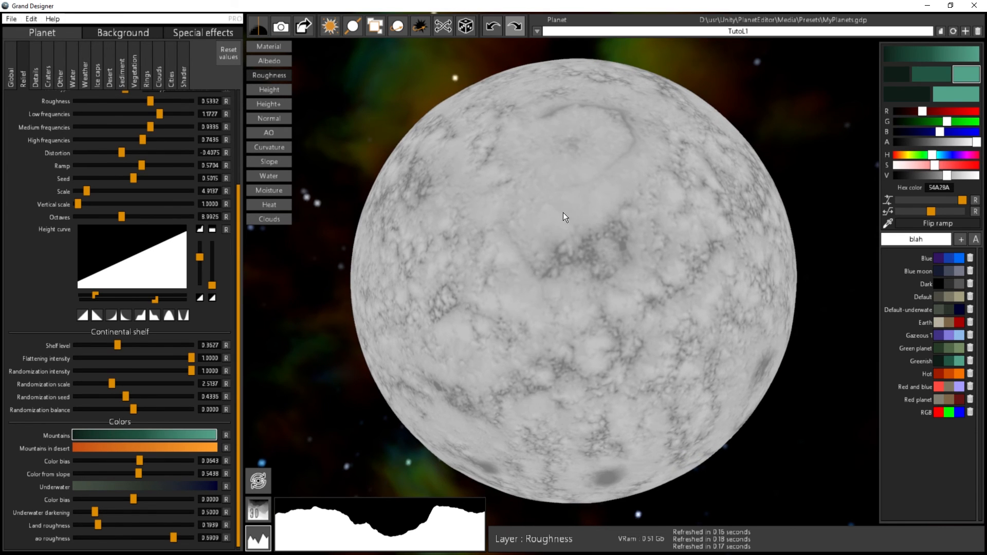
left_click_drag(564, 212, 472, 179)
left_click_drag(555, 219, 518, 254)
left_click_drag(581, 162, 550, 193)
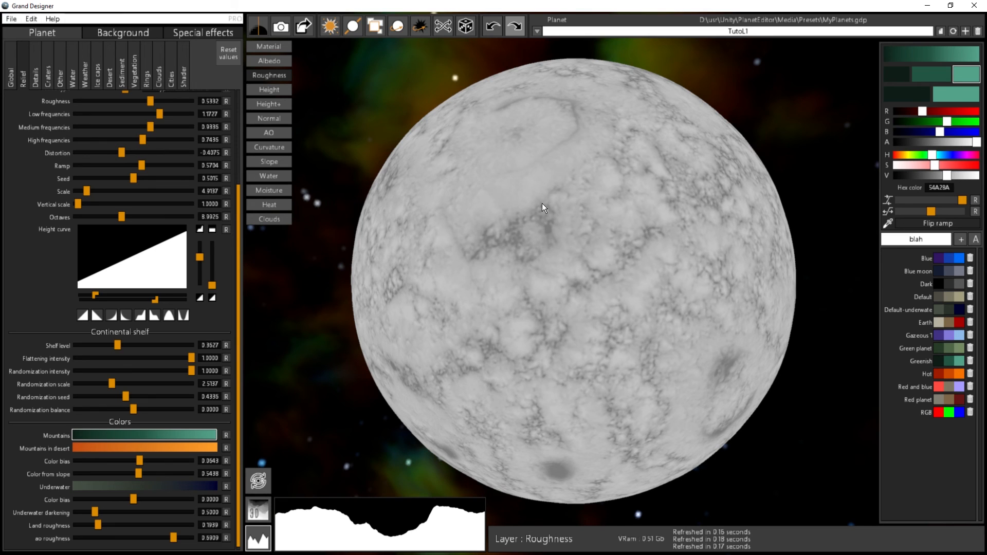
left_click_drag(535, 272, 529, 252)
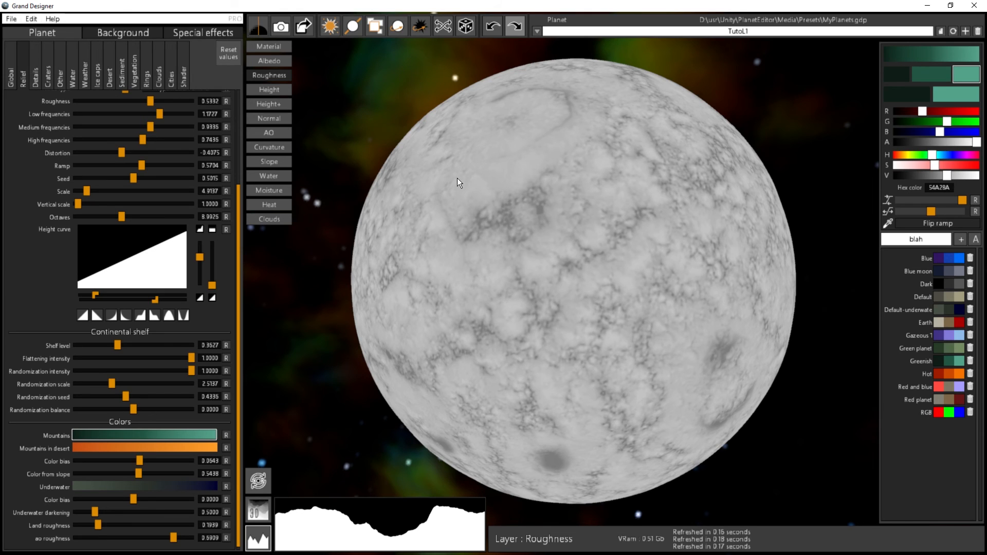
Display the Height layer and examine the planet's grayscale relief
left_click(269, 90)
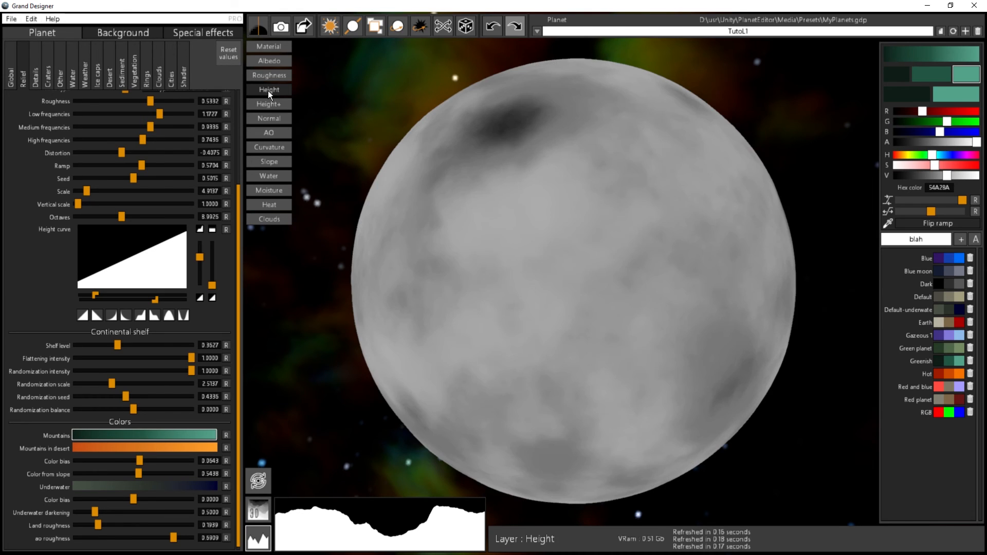
left_click_drag(549, 226, 577, 257)
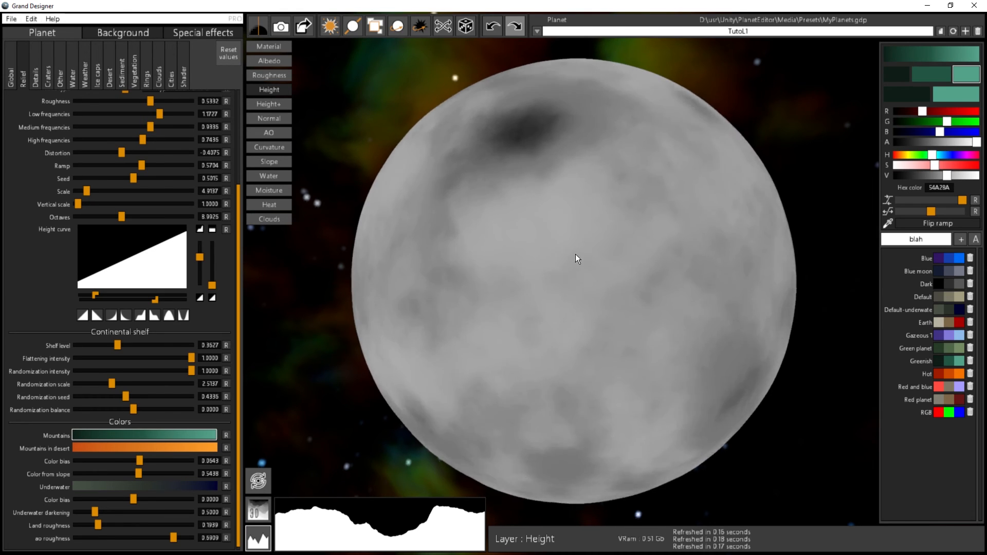
left_click_drag(580, 310, 606, 243)
middle_click_drag(601, 215, 599, 228)
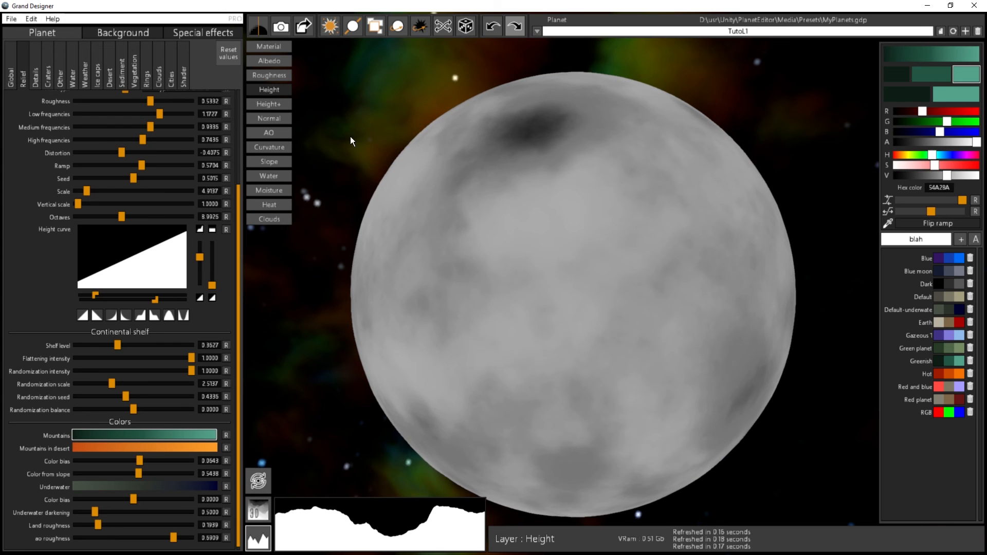
Display the color-coded Height+ layer and the Normal layer, and examine the planet's relief in each
left_click(259, 103)
left_click_drag(380, 207, 482, 203)
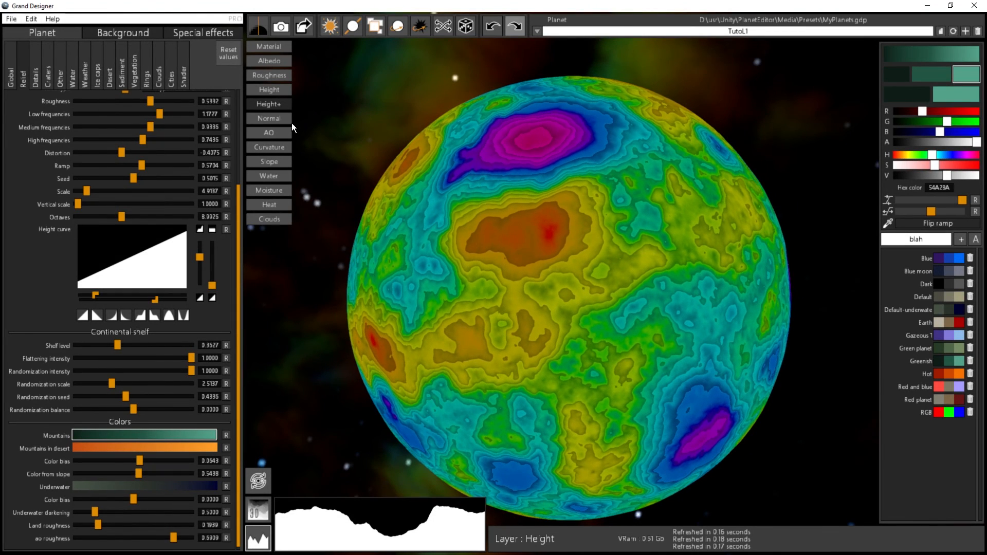
left_click(269, 118)
left_click_drag(625, 357, 466, 472)
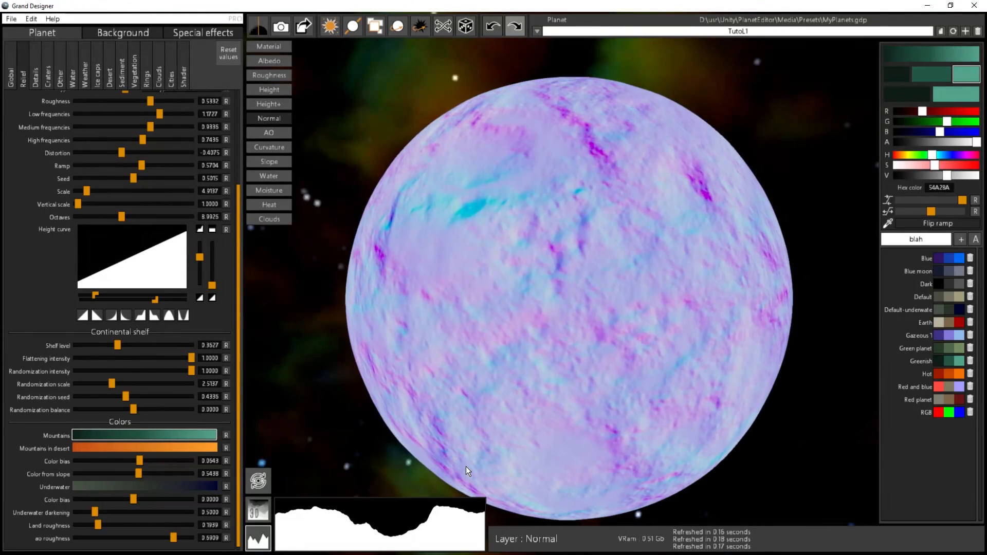
Display the AO, Curvature and Slope layers one by one and examine the planet's surface in each
left_click(269, 132)
left_click_drag(618, 374, 631, 414)
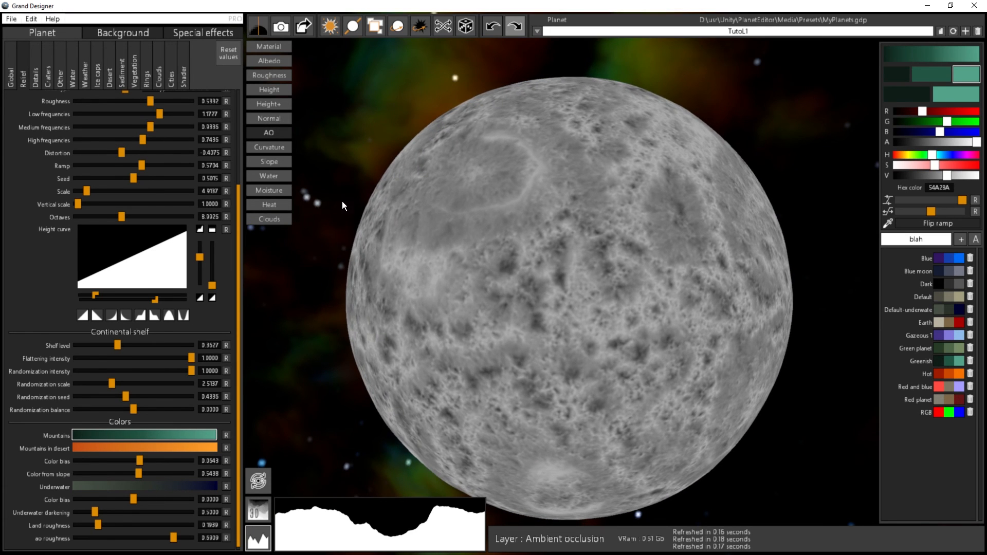
left_click(265, 148)
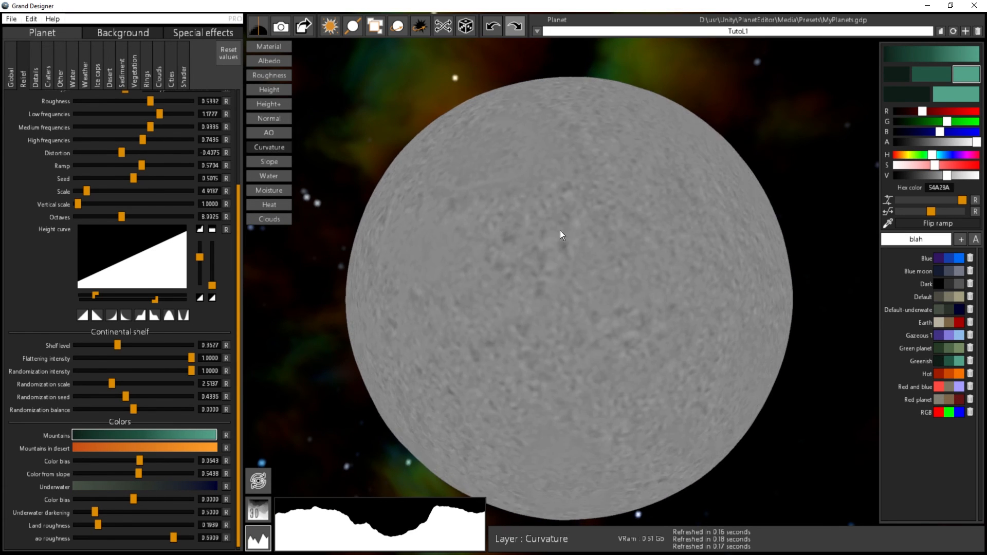
left_click(266, 158)
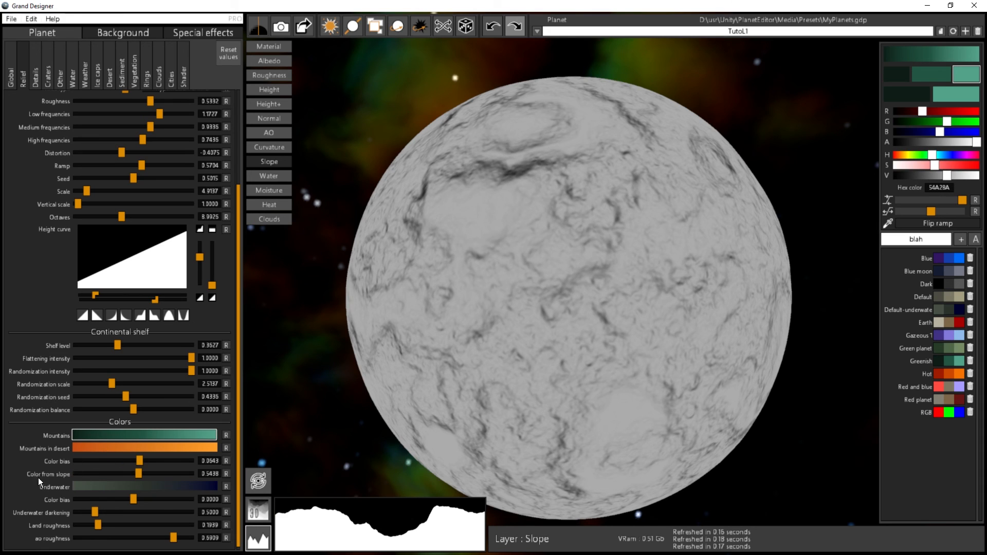
Display the Water, Moisture, Heat and Clouds layers one by one and examine how each covers the planet
left_click(266, 175)
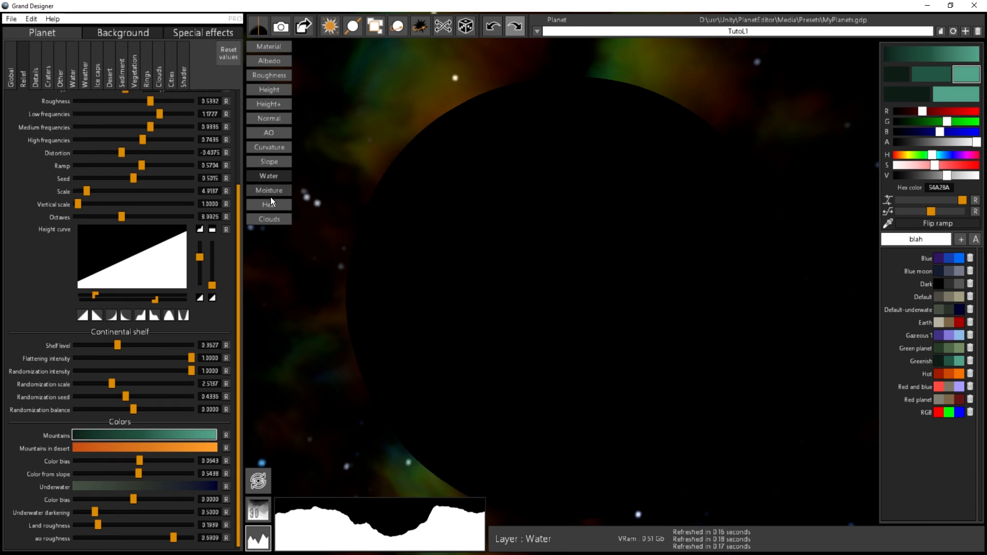
left_click(270, 191)
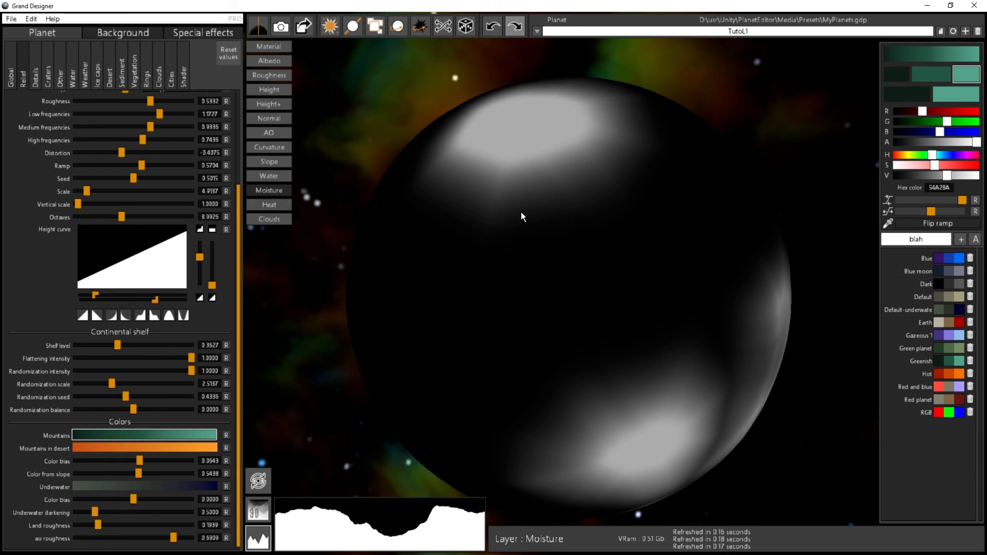
left_click(278, 206)
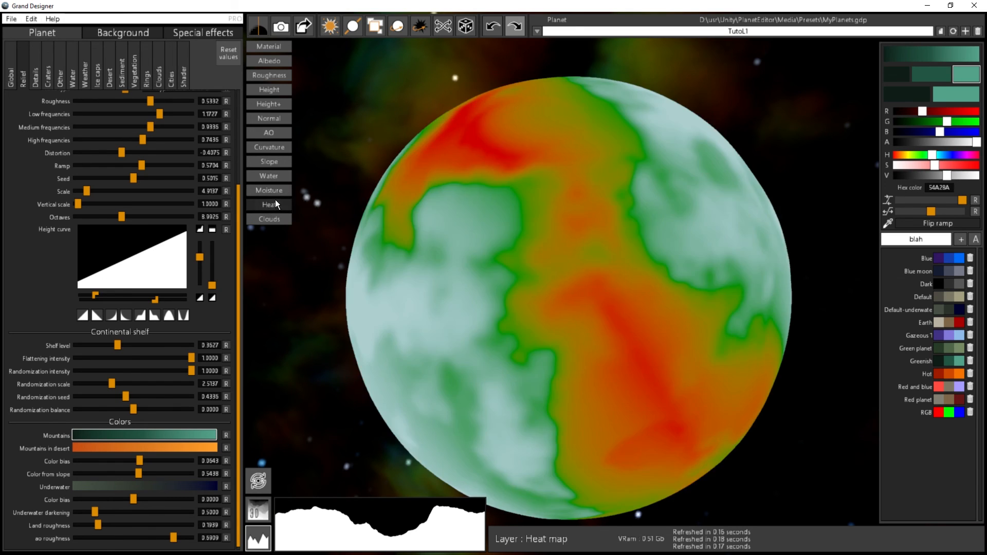
left_click_drag(629, 322, 488, 340)
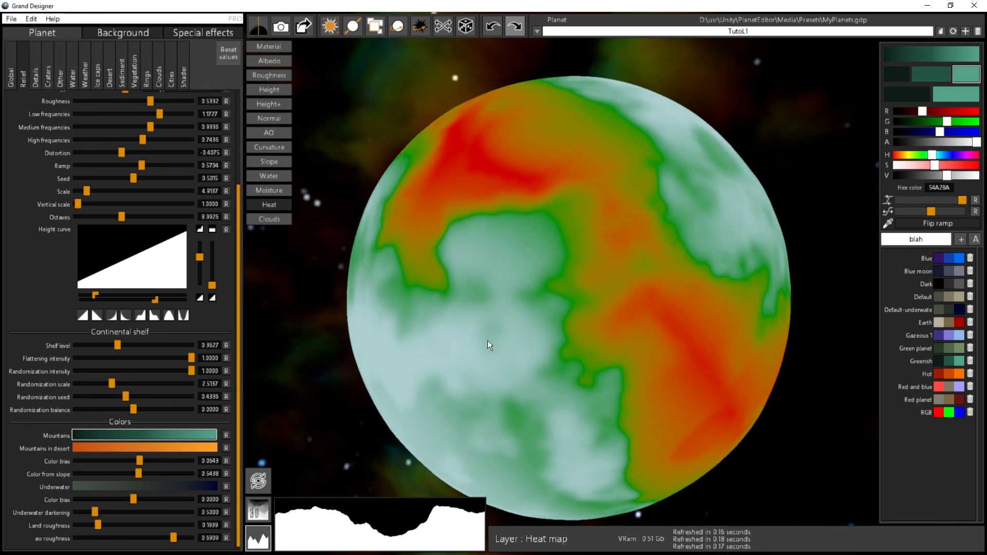
left_click(280, 220)
Return to the Material layer and examine the fully shaded green planet from several sides
left_click(267, 47)
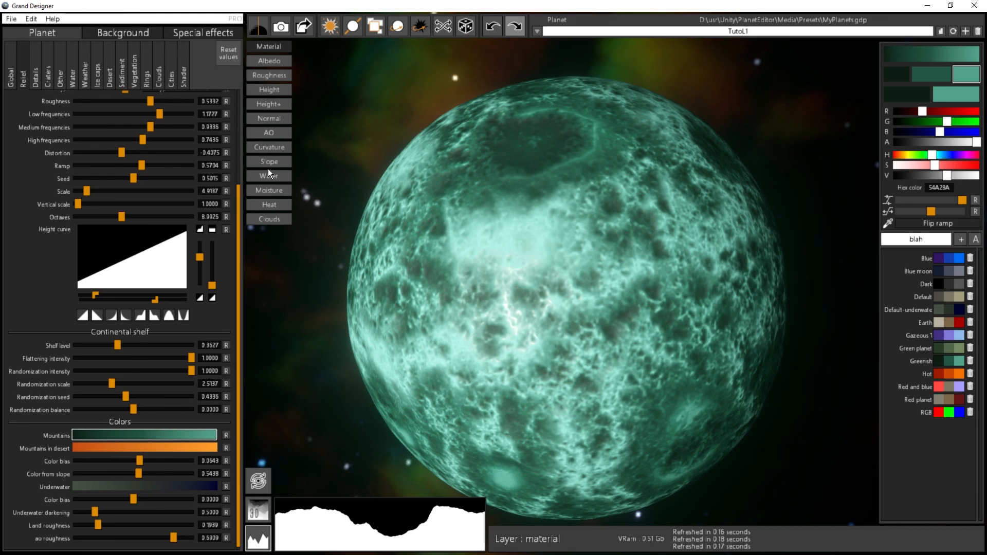
left_click_drag(506, 248, 510, 232)
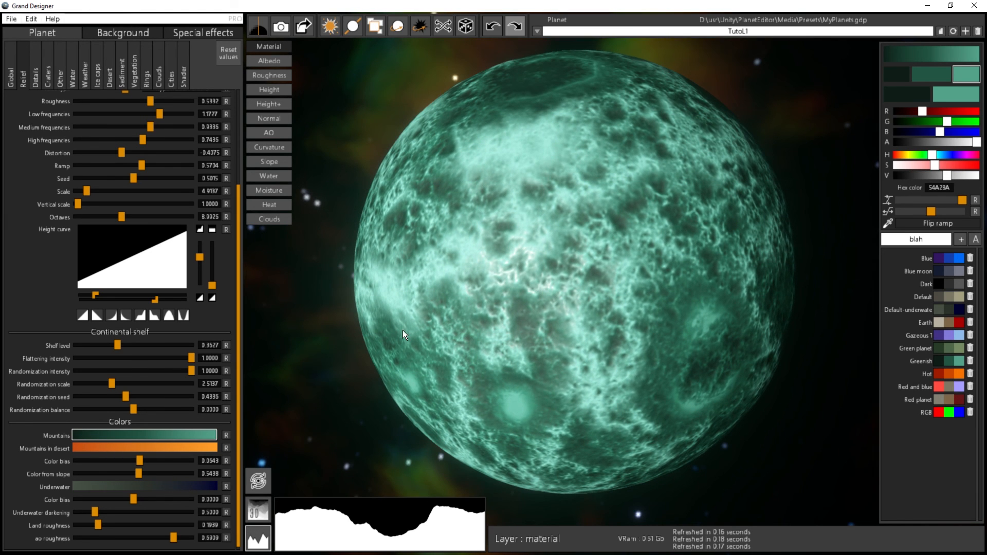
left_click_drag(617, 277, 522, 243)
middle_click_drag(522, 242, 522, 258)
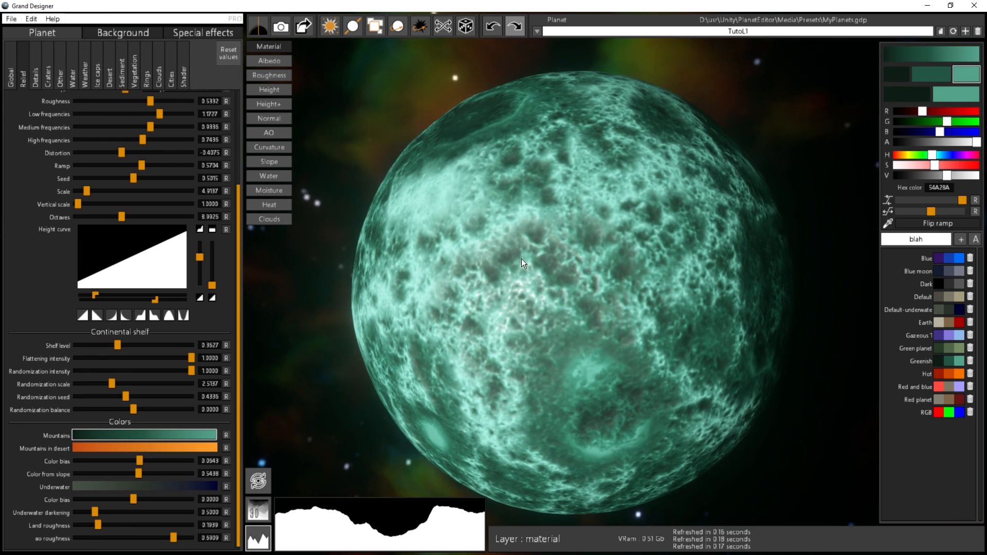
left_click_drag(525, 257, 612, 279)
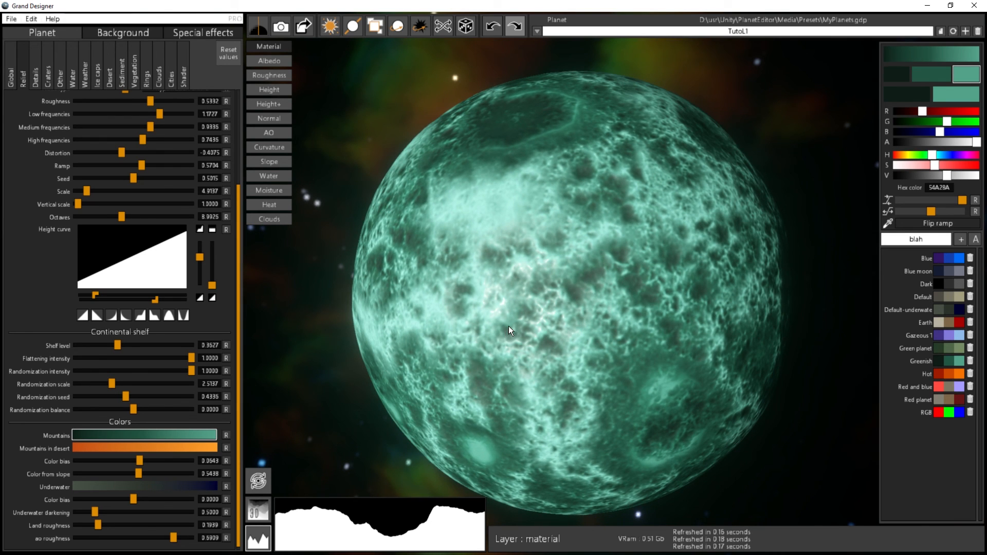
left_click_drag(546, 288, 579, 322)
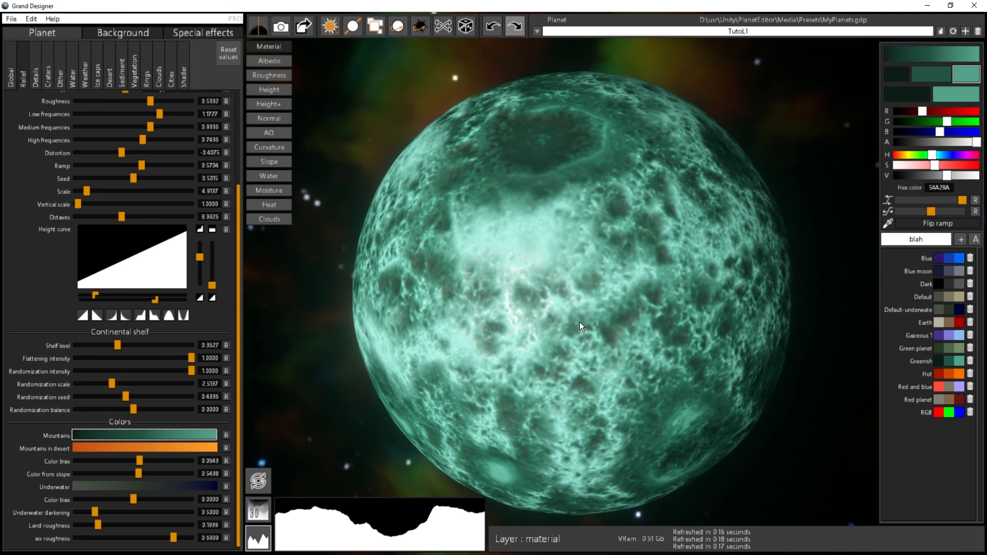